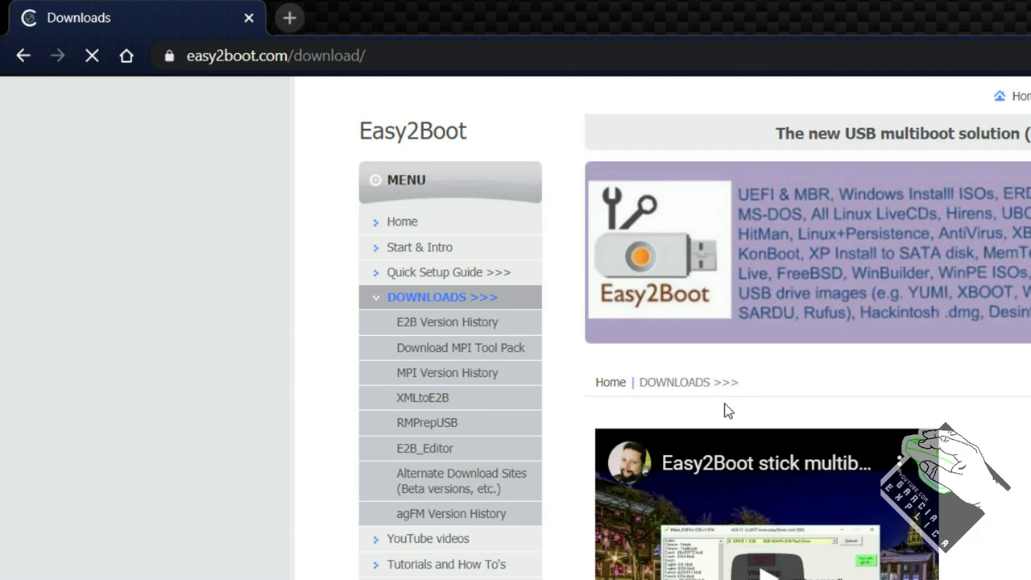
Step: Open the Easy2Boot download page and find the Windows 8/10 .exe Installer (Recommended) among the listed files
scroll(725, 411, "down", 5)
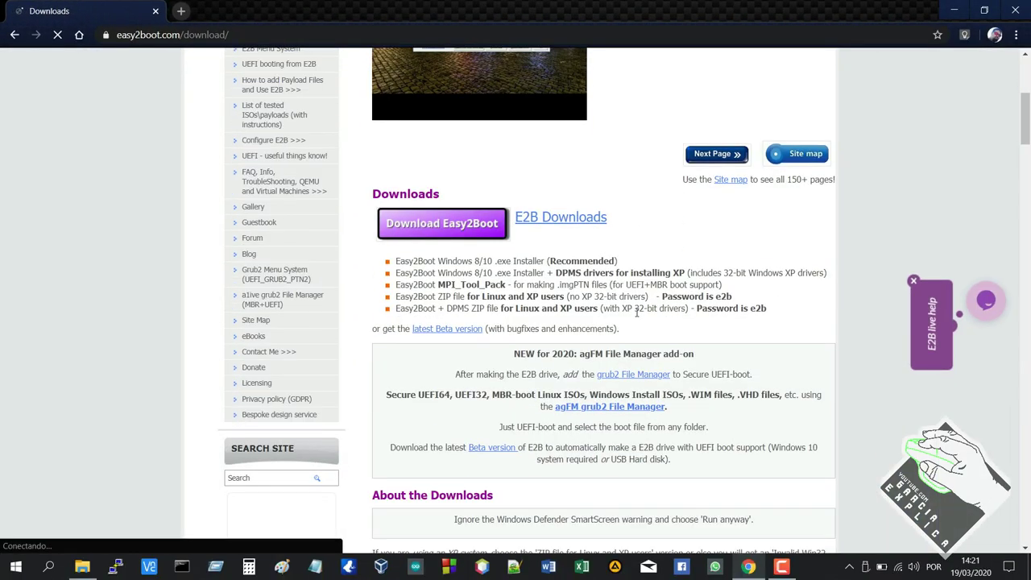
left_click(486, 230)
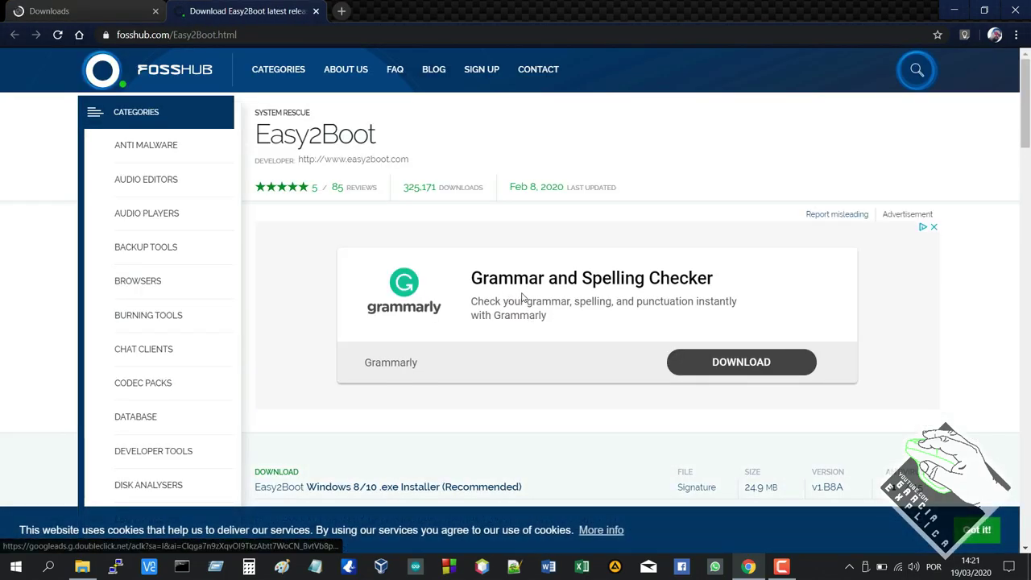
scroll(521, 297, "down", 4)
scroll(521, 297, "down", 2)
scroll(520, 282, "up", 3)
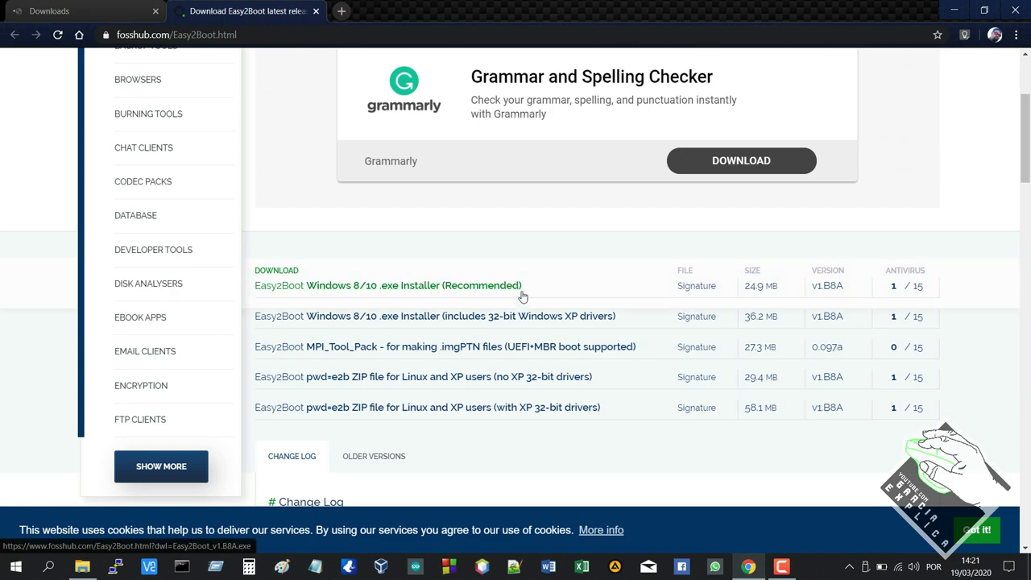
scroll(444, 275, "down", 1)
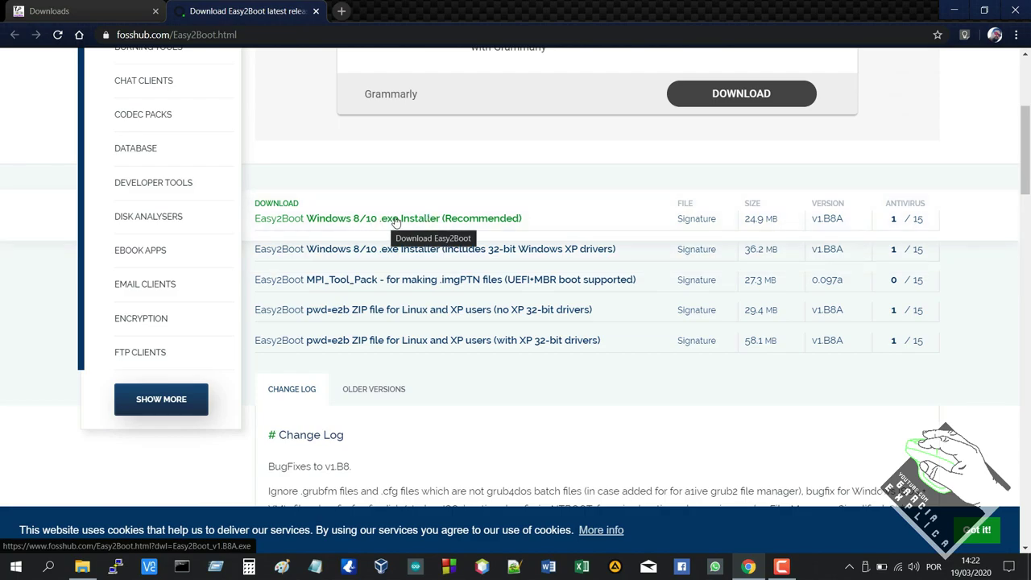
Step: Switch to File Explorer, run Easy2Boot_v1.B8A.exe from D:\ZZZ\Vuze and install it to the default desktop folder
left_click(82, 566)
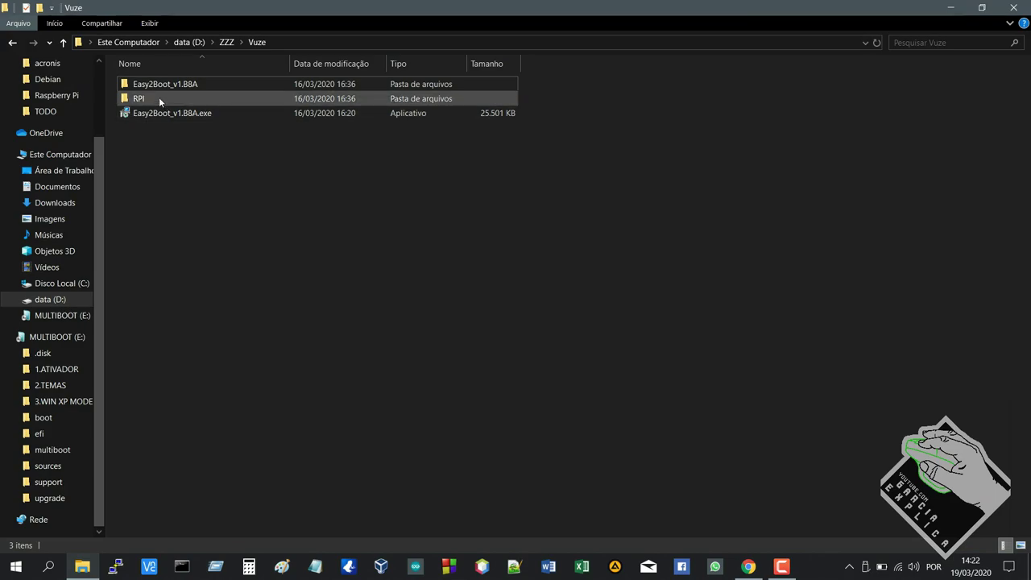
left_click(182, 118)
left_click(295, 378)
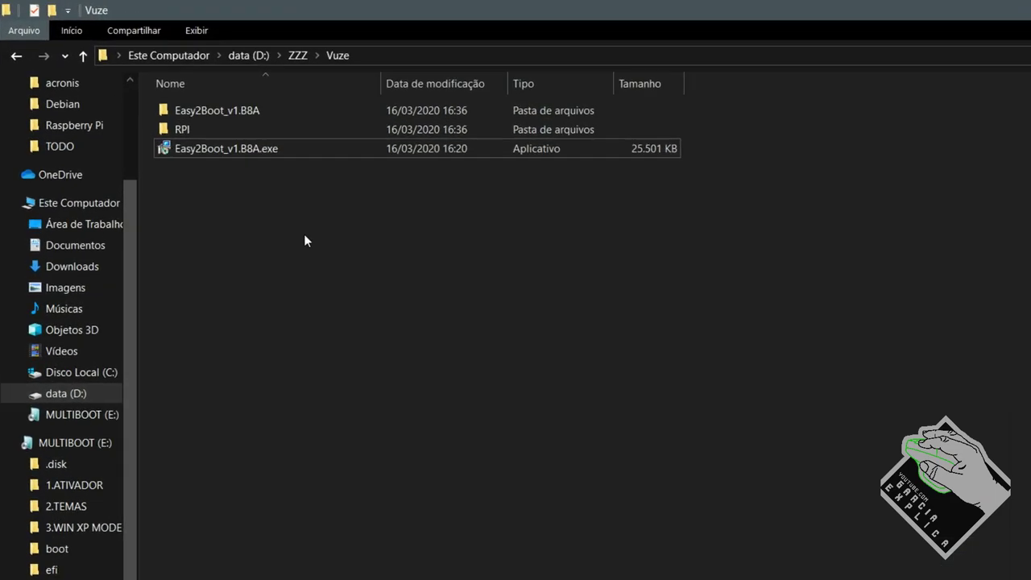
double_click(198, 117)
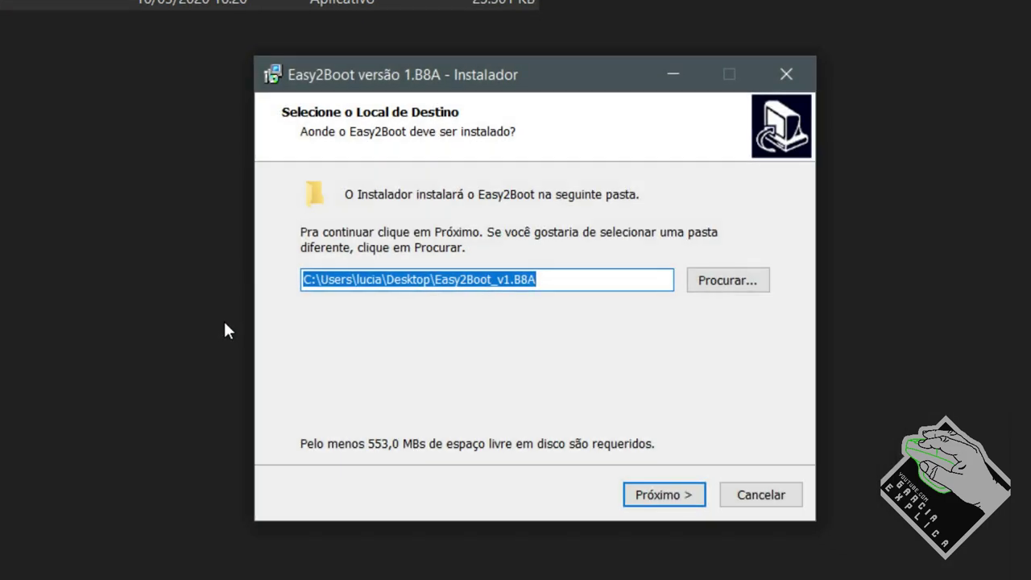
left_click(662, 496)
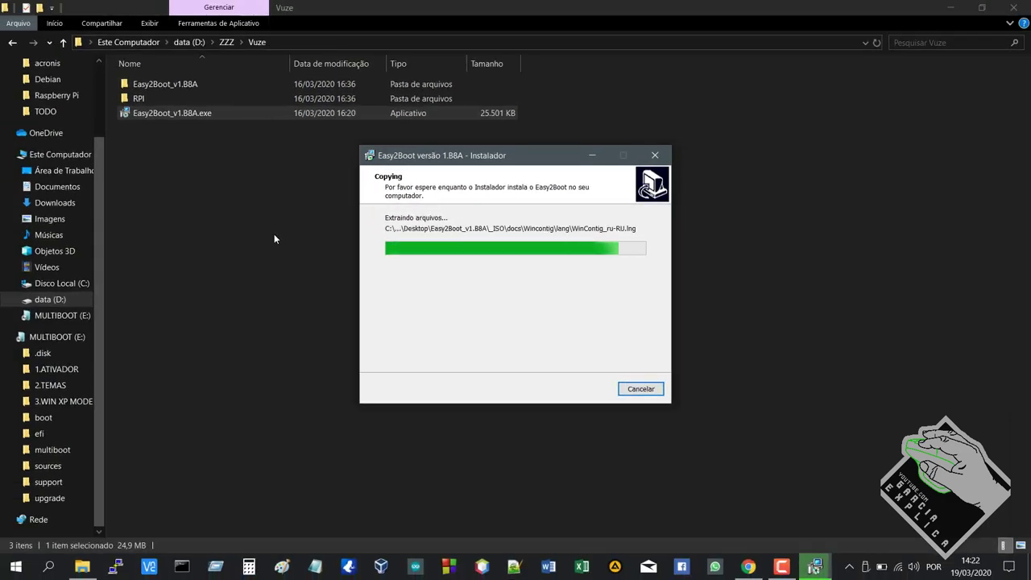
Step: Show the desktop and move the Easy2Boot_v1.B8A folder to the empty area above the wallpaper logo
key("super+d")
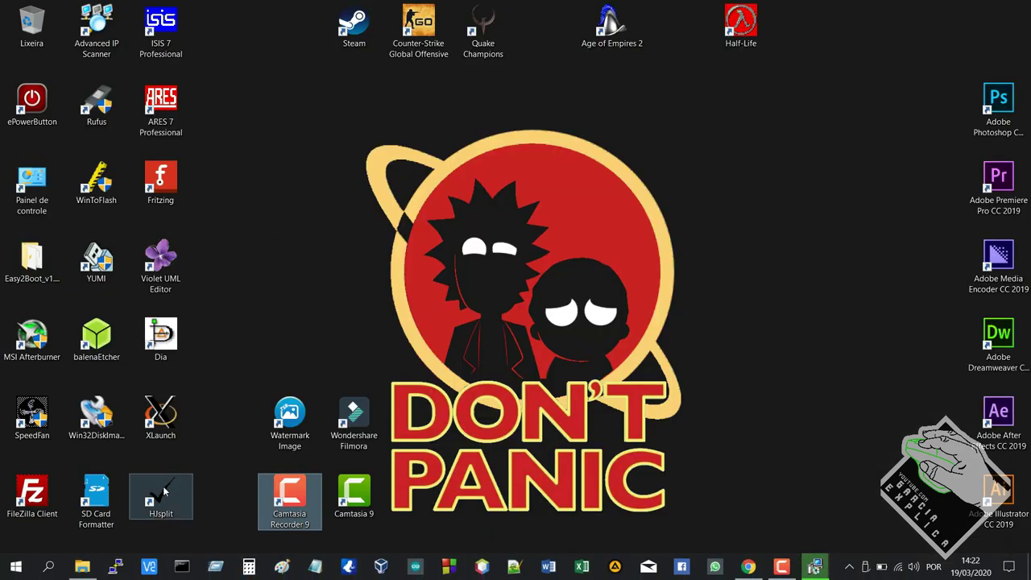
left_click_drag(61, 286, 573, 140)
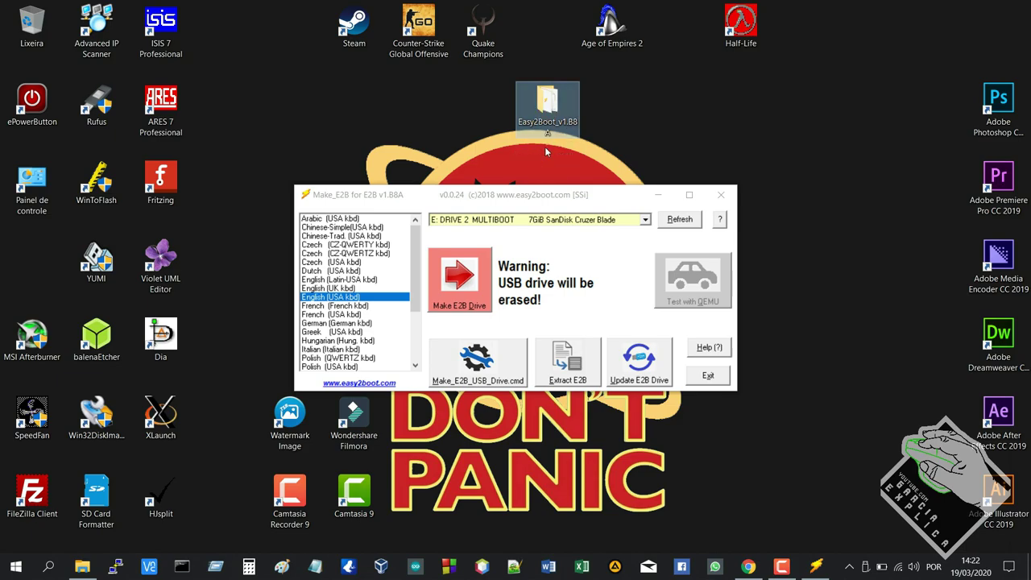
Step: Check the contents of the Easy2Boot_v1.B8A folder in D:\ZZZ\Vuze and close the file window
left_click(82, 567)
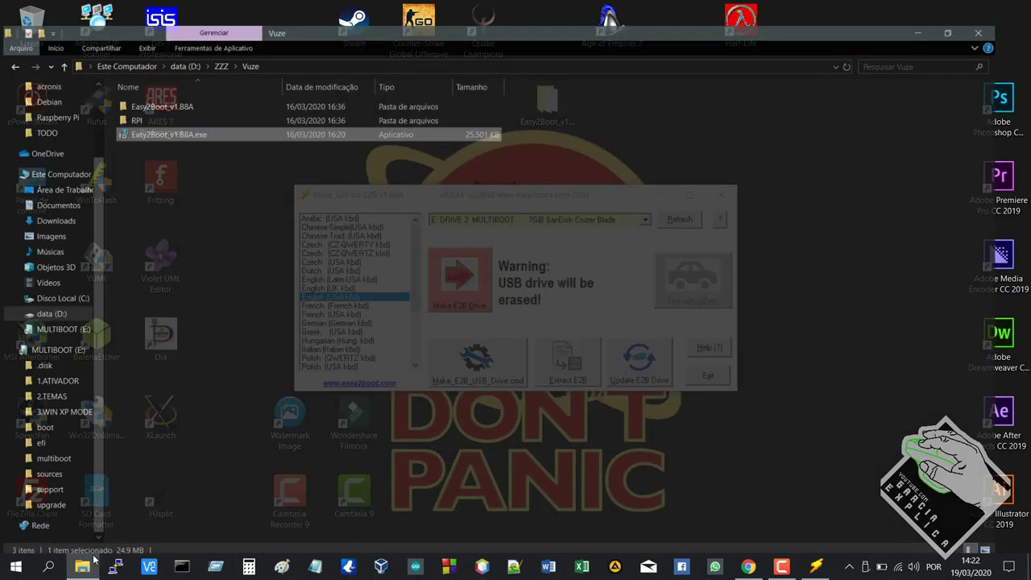
double_click(193, 85)
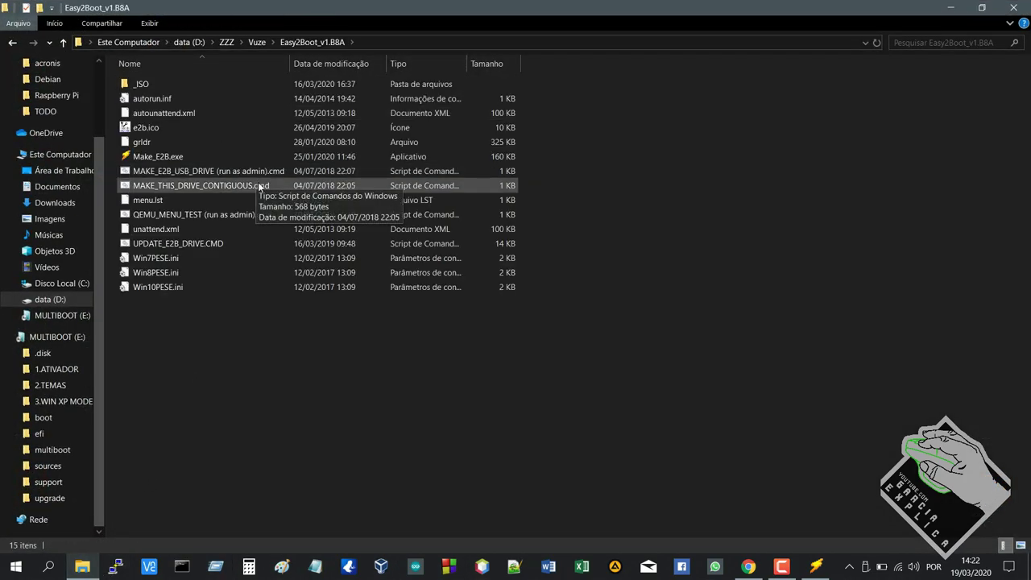
left_click(1024, 6)
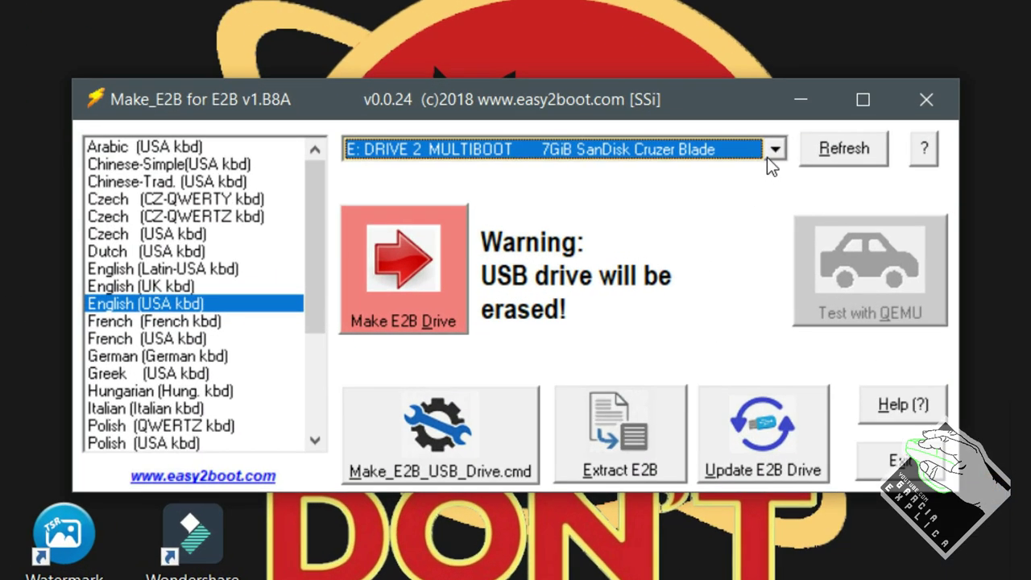
Step: Choose E: DRIVE 2 MULTIBOOT (7GiB SanDisk Cruzer Blade) as the target USB drive in Make_E2B
left_click(773, 149)
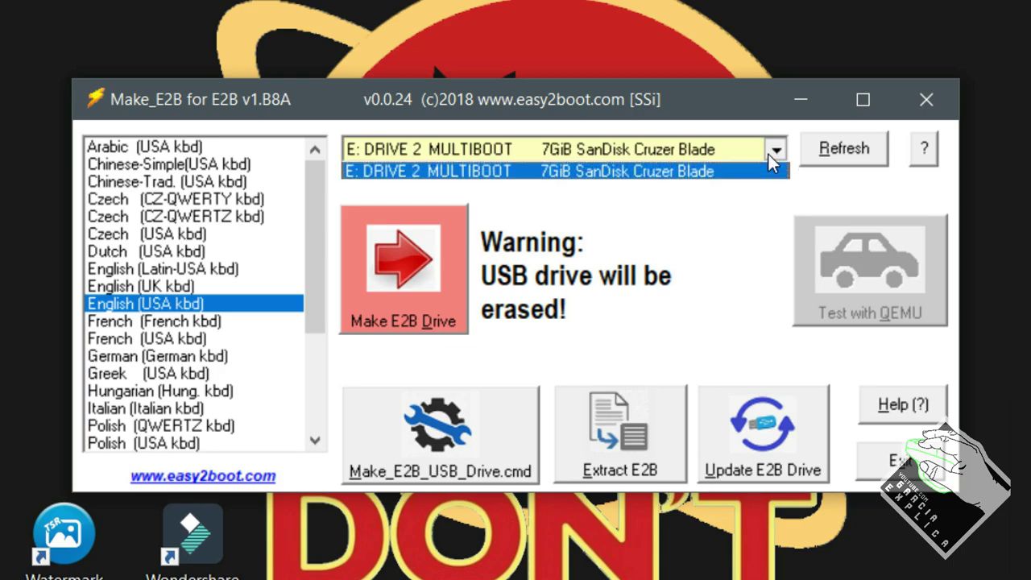
left_click(770, 155)
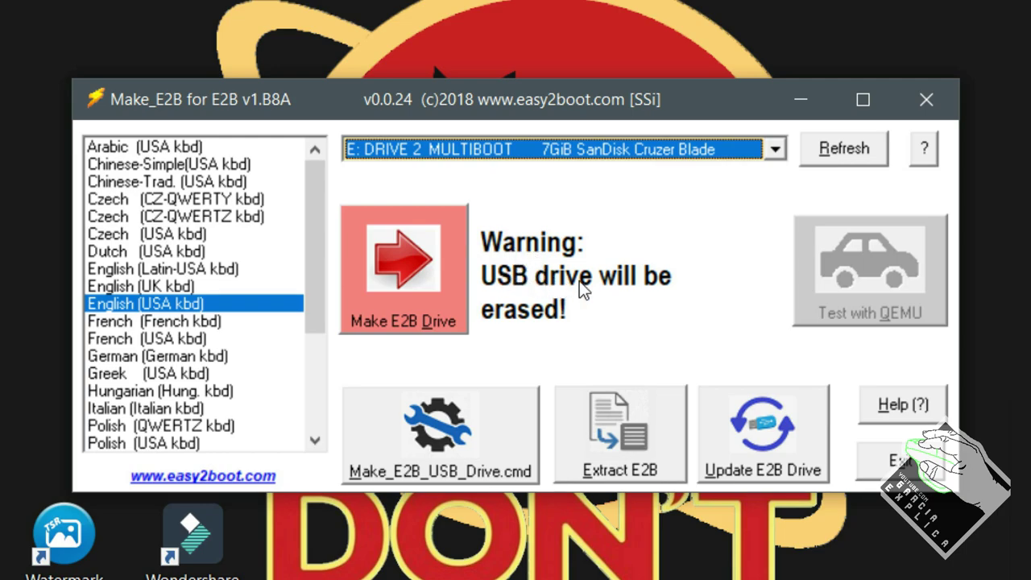
left_click(494, 159)
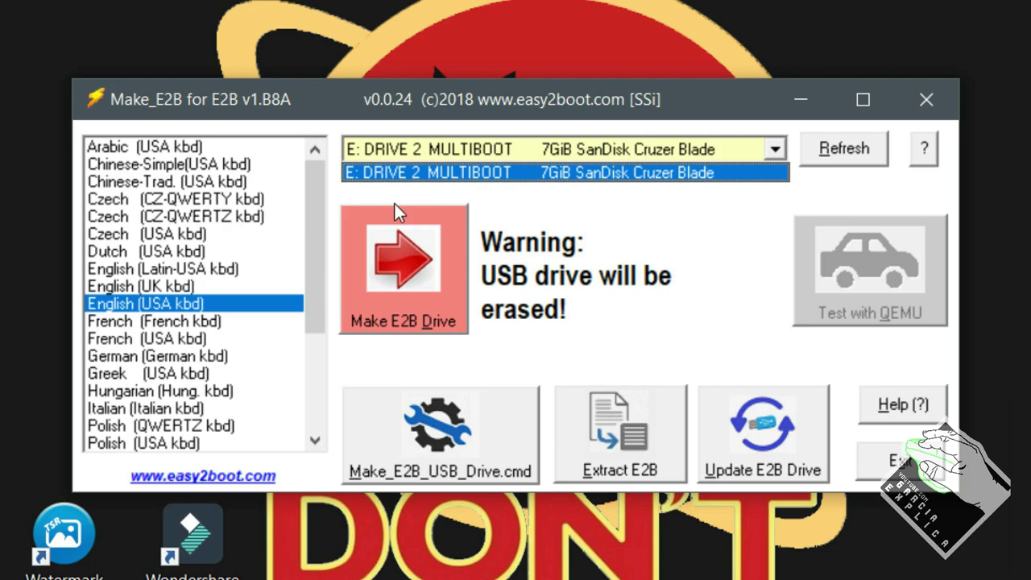
left_click(411, 176)
left_click(412, 176)
left_click(602, 154)
left_click(580, 173)
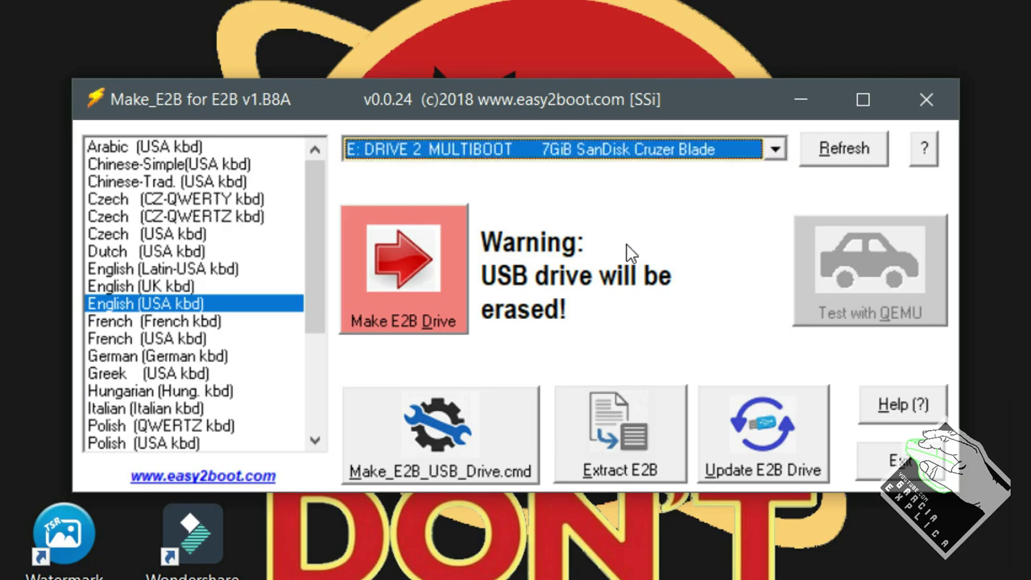
Step: Make the E2B drive on Drive 2, approving the script run and data erasure, and close the PTN2 (F:) windows that open
left_click(411, 278)
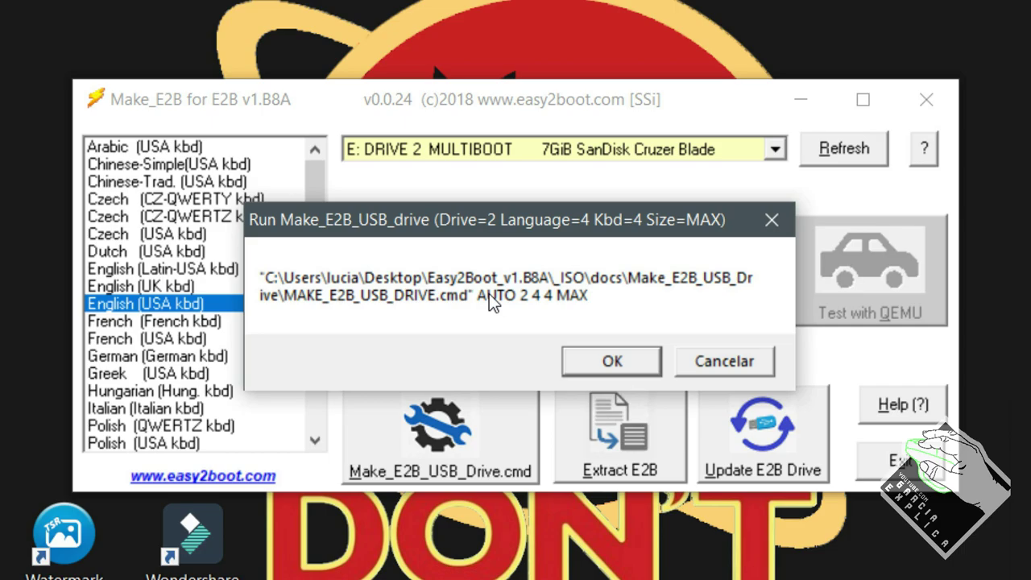
left_click(610, 361)
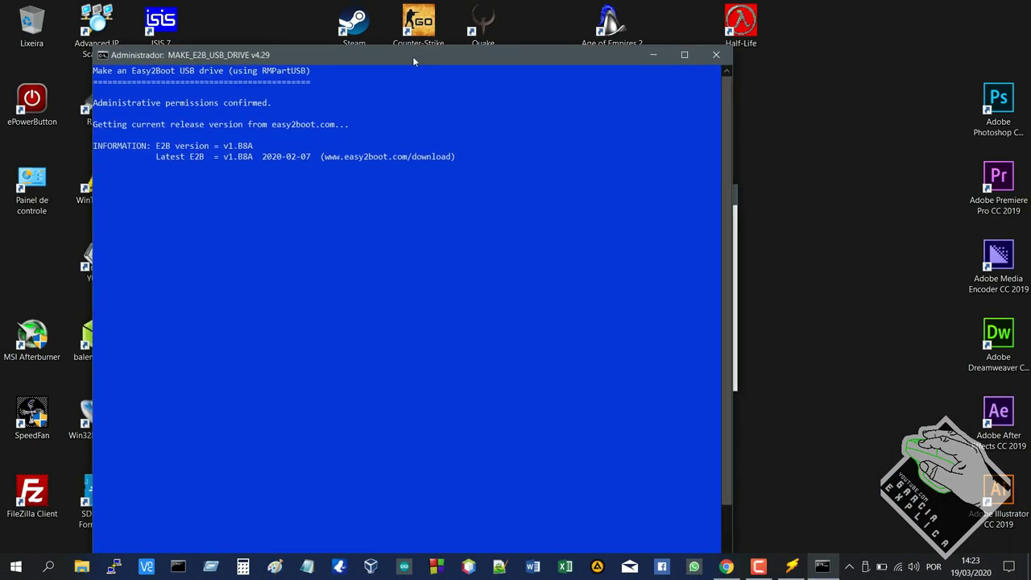
left_click_drag(418, 34, 418, 23)
double_click(417, 23)
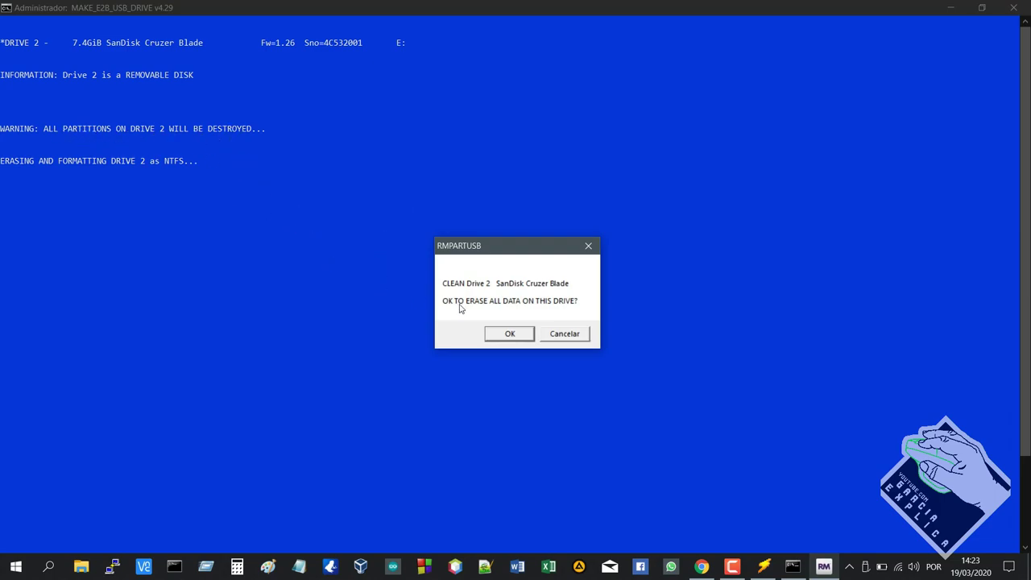
left_click(495, 333)
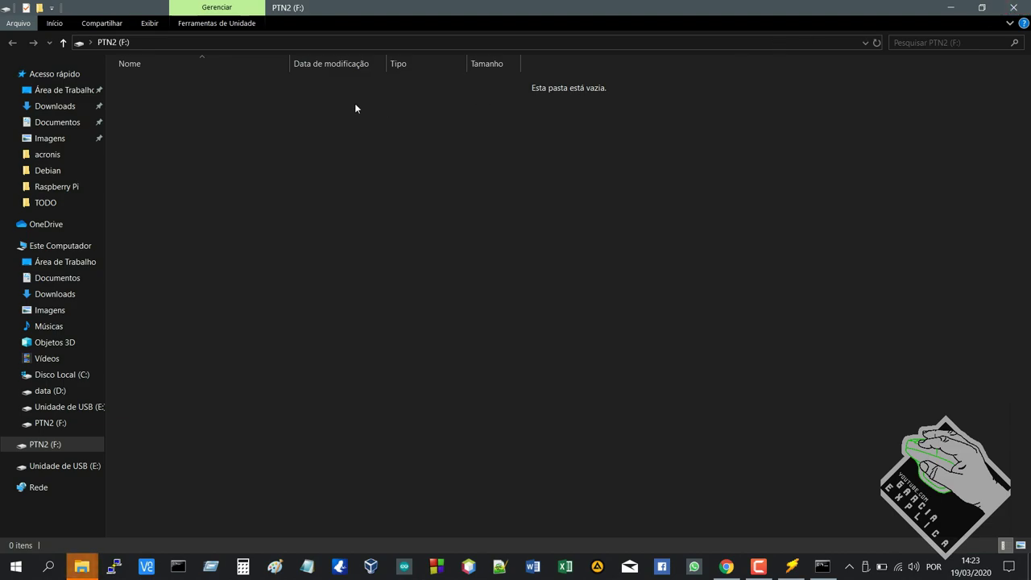
left_click(1006, 6)
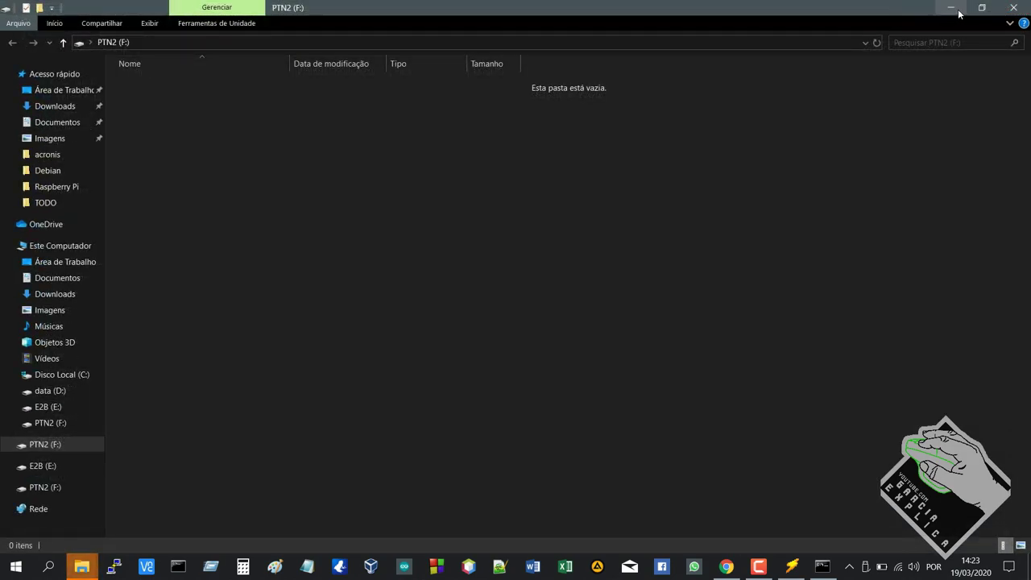
left_click(1013, 8)
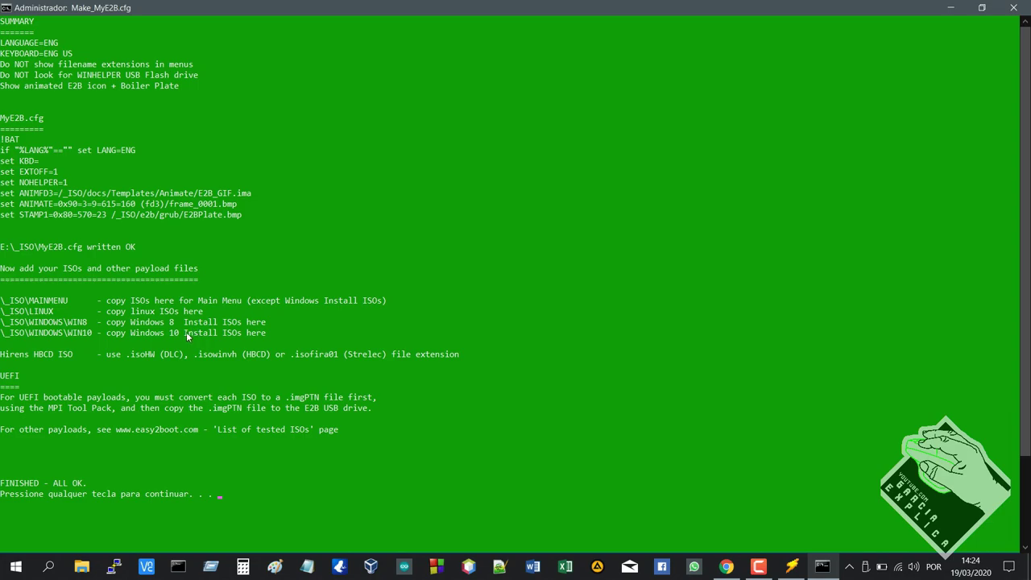
Step: Dismiss the finished script console and cancel the request to run Make_E2B_USB_drive again
left_click_drag(58, 493, 115, 494)
left_click(188, 455)
left_click(186, 451)
key("Return")
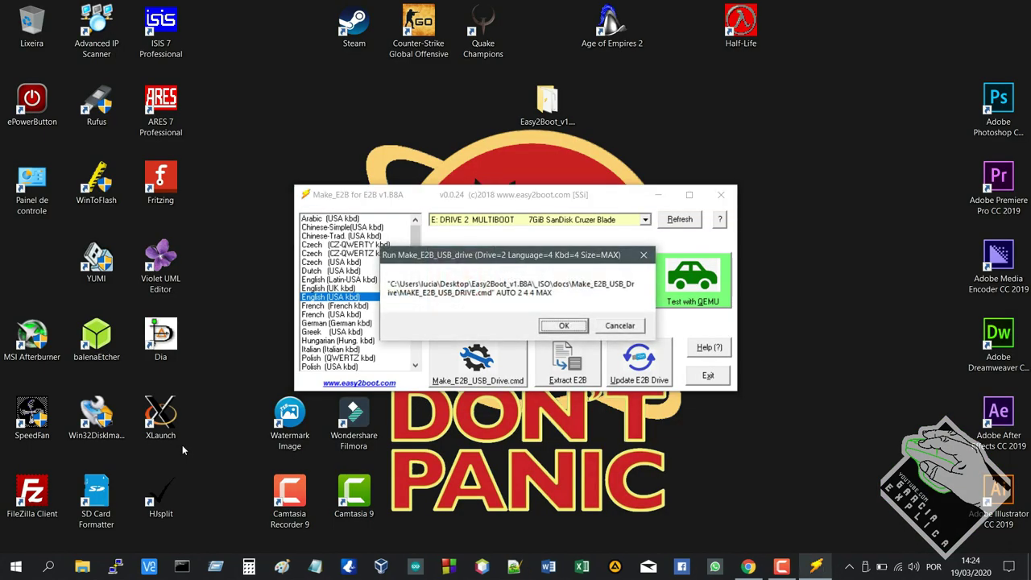
left_click(635, 328)
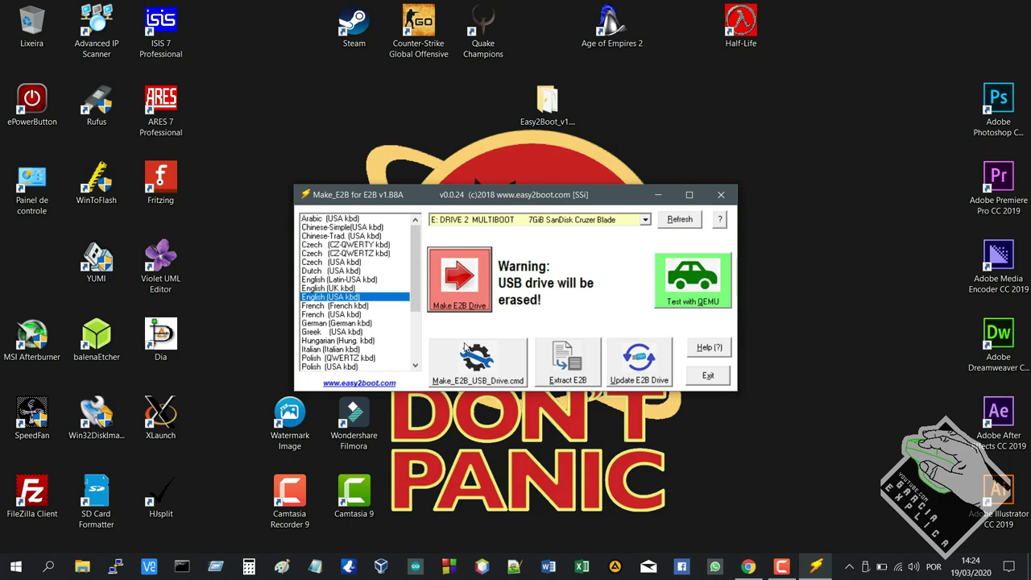
Step: Select Portuguese-Brazil (Brazil kbd) as the menu language, review the other languages and close Make_E2B
left_click_drag(415, 230, 413, 365)
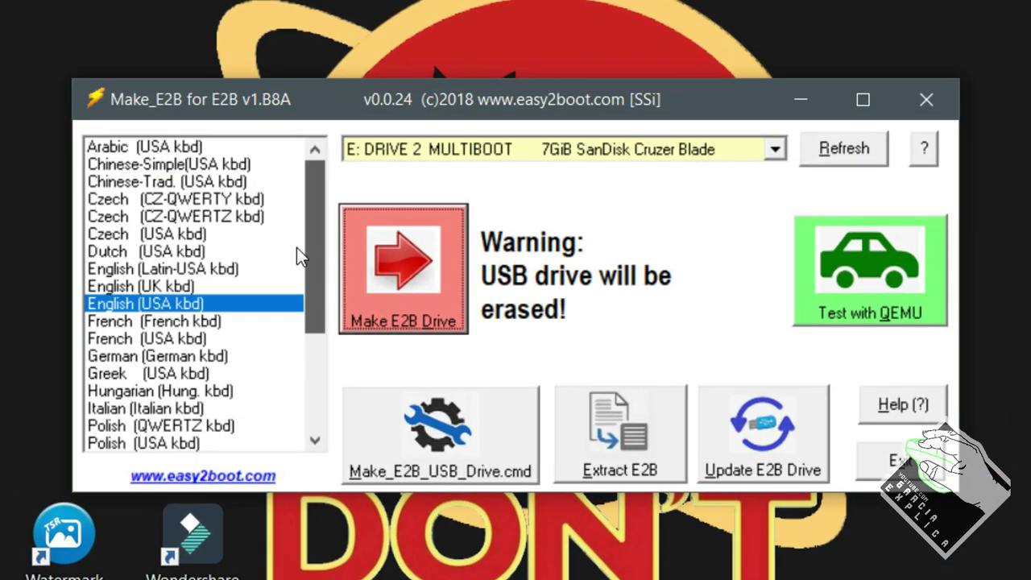
left_click_drag(309, 439, 303, 448)
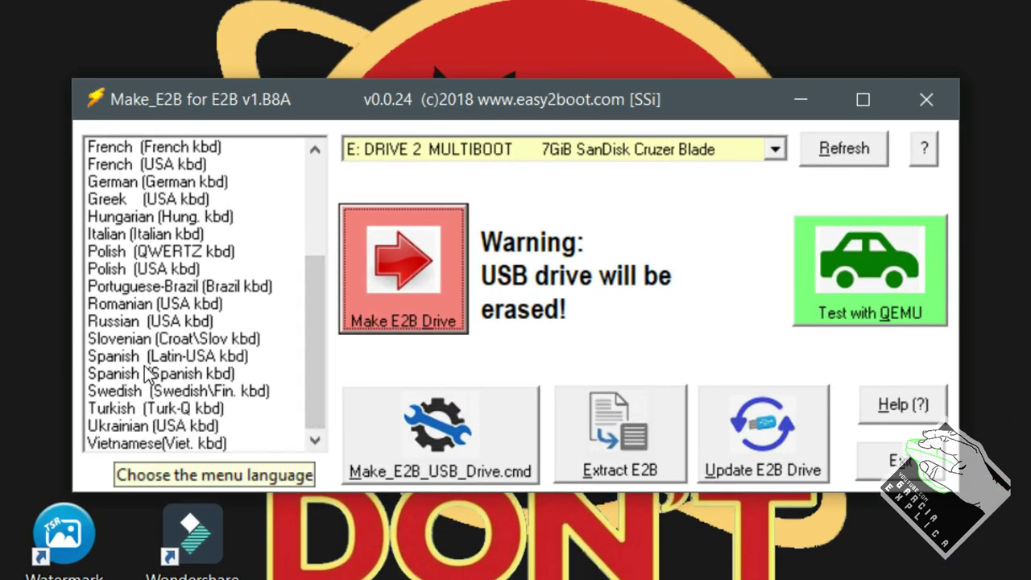
left_click(143, 291)
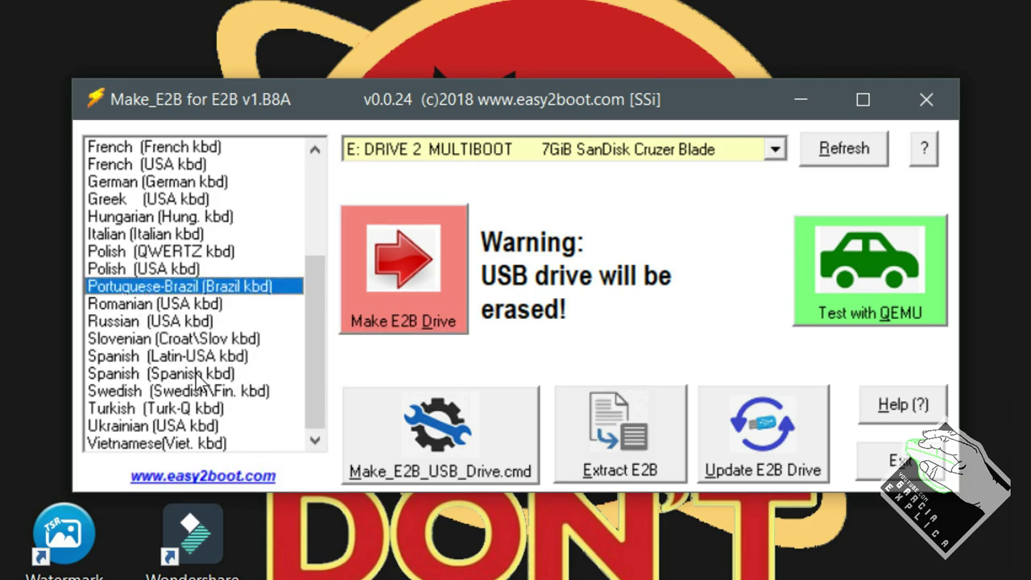
left_click_drag(312, 316, 291, 372)
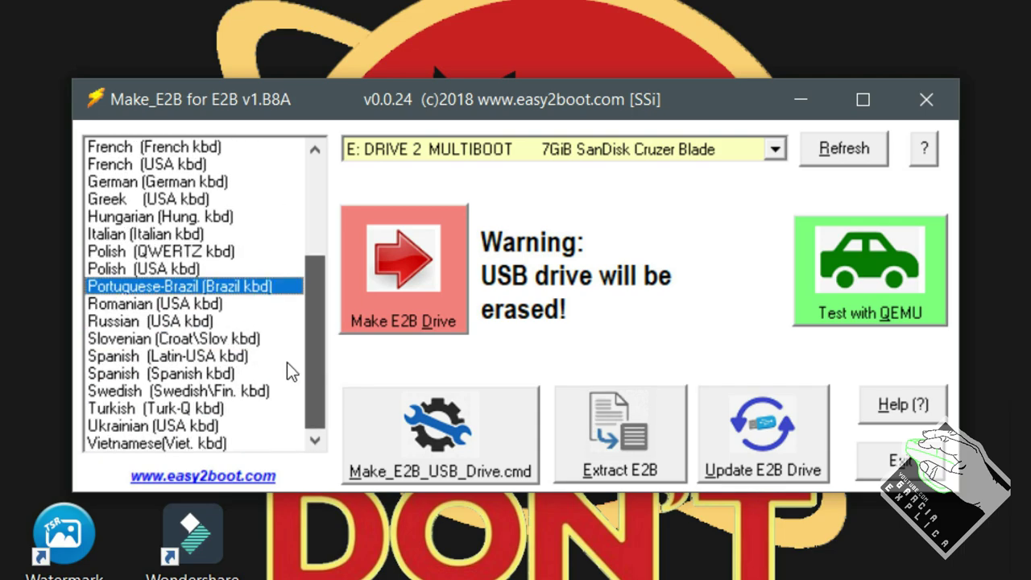
mouse_move(283, 410)
left_mouse_down()
mouse_move(277, 237)
mouse_move(284, 400)
left_mouse_up()
scroll(191, 308, "up", 3)
scroll(192, 306, "up", 3)
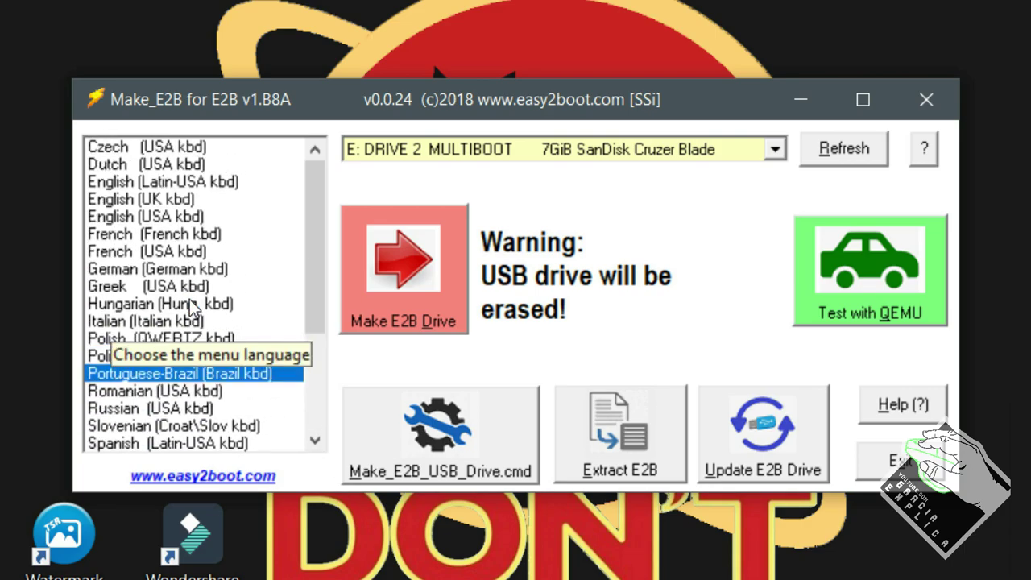
left_click(925, 100)
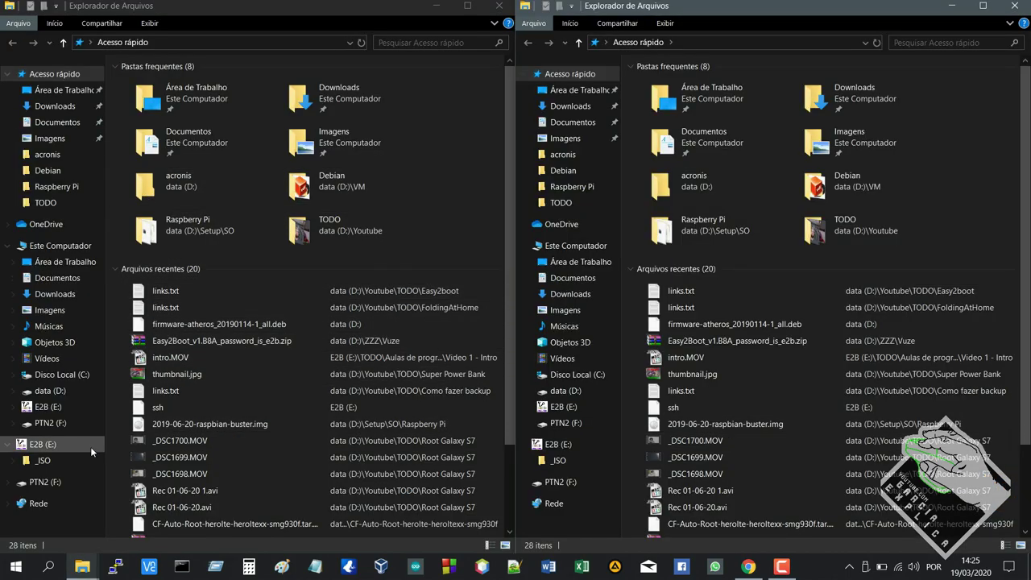
Step: Show Este Computador in both File Explorer windows and examine the E2B (E:) and PTN2 (F:) drives
left_click(60, 244)
left_click(556, 245)
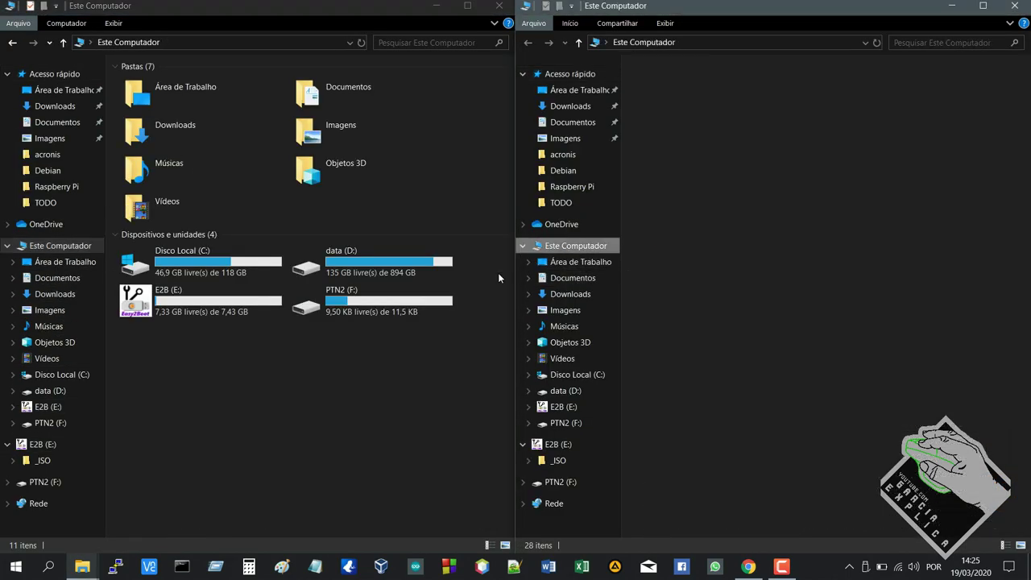
left_click_drag(772, 350, 795, 308)
left_click(790, 327)
left_click_drag(867, 340, 839, 328)
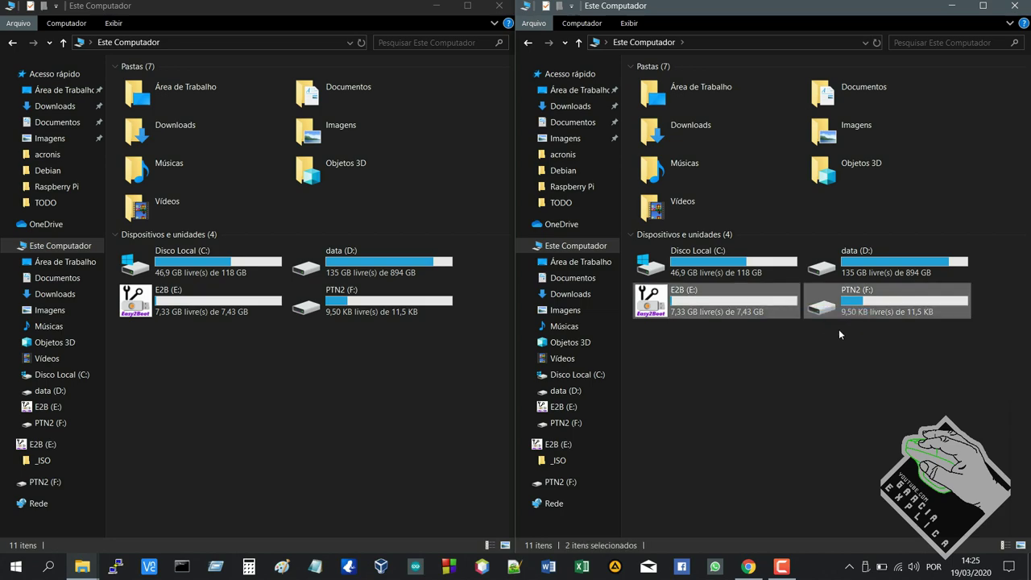
left_click(839, 321)
left_click(729, 310)
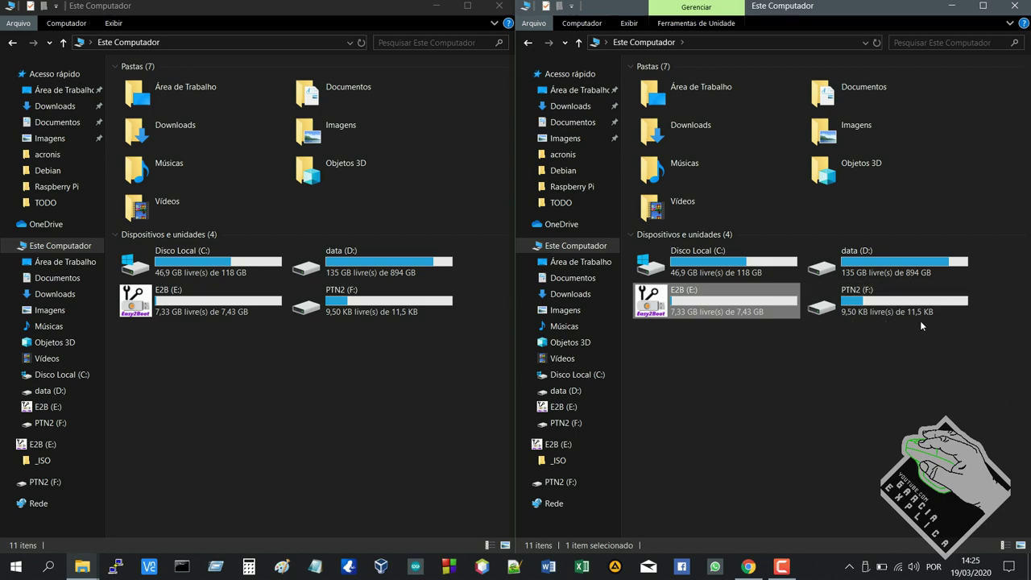
left_click(741, 328)
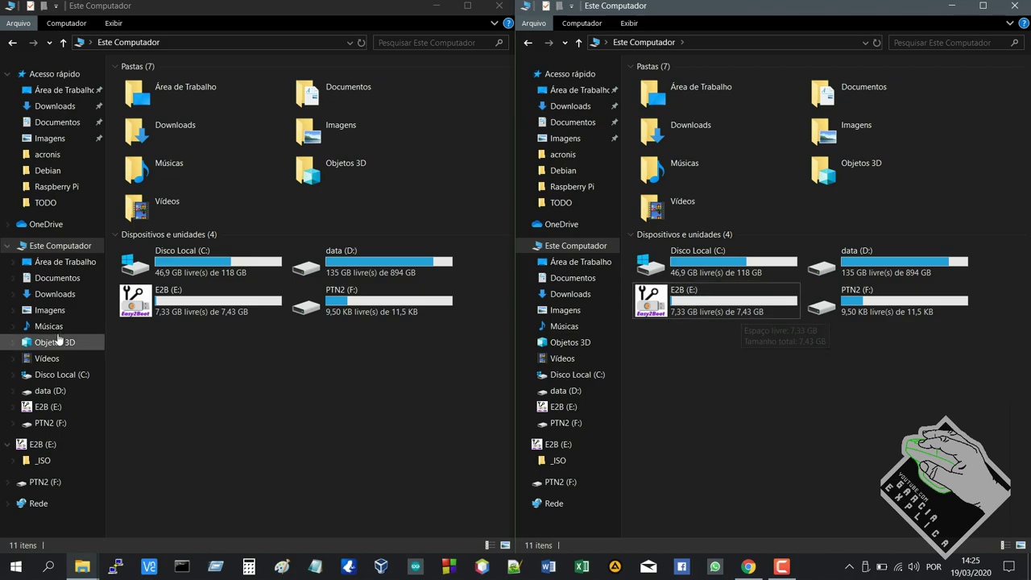
Step: Open the _ISO folder on E2B (E:) in one window and D:\ZZZ\Bkp\TOGO\st in the other
double_click(193, 314)
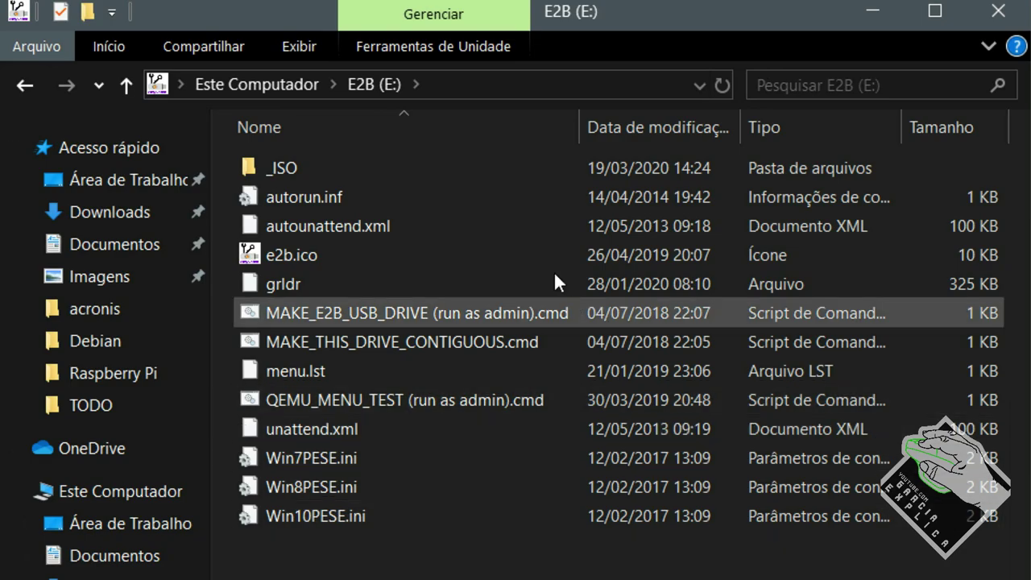
double_click(299, 161)
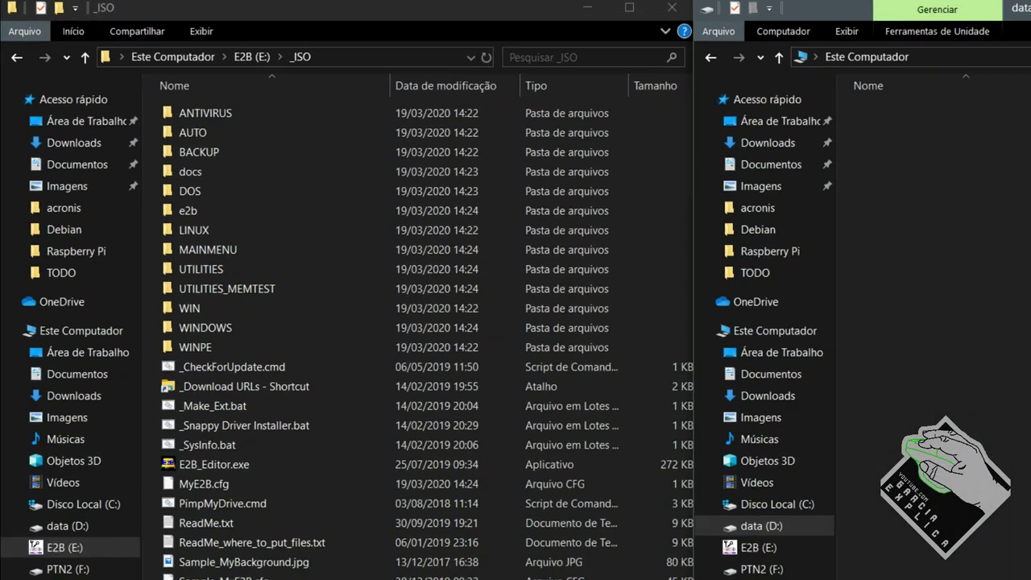
left_click(565, 390)
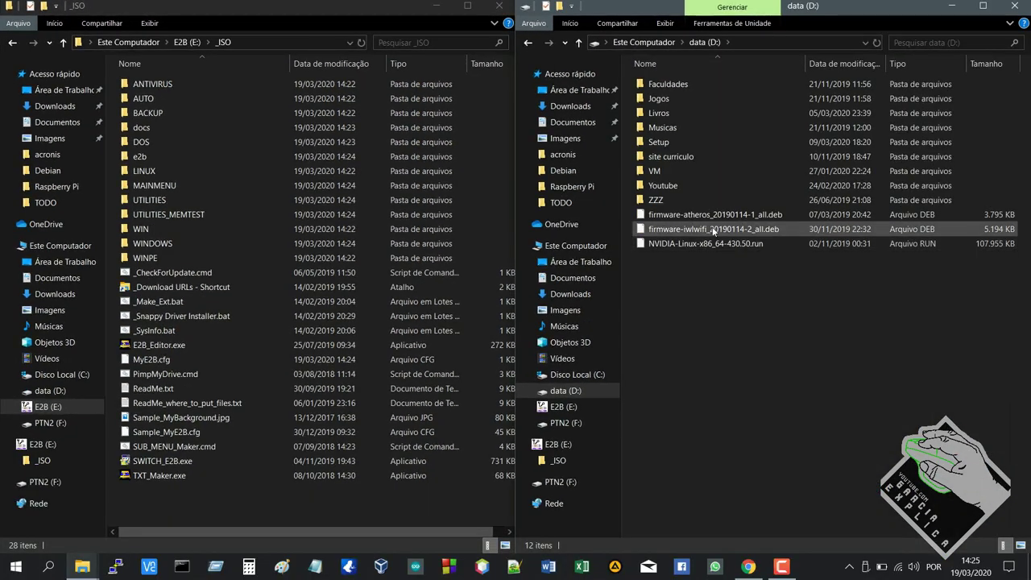
double_click(684, 200)
double_click(673, 87)
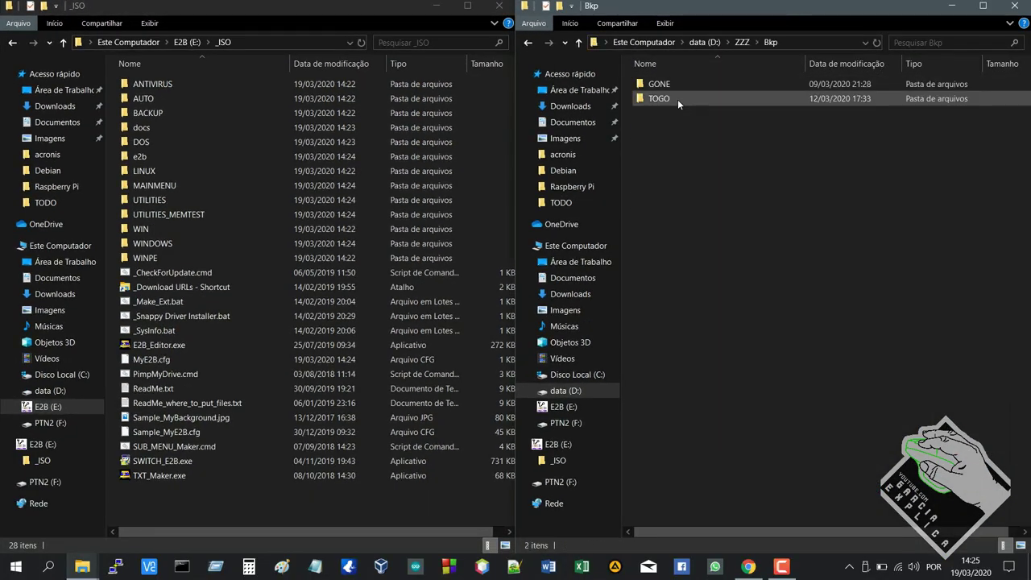
double_click(678, 100)
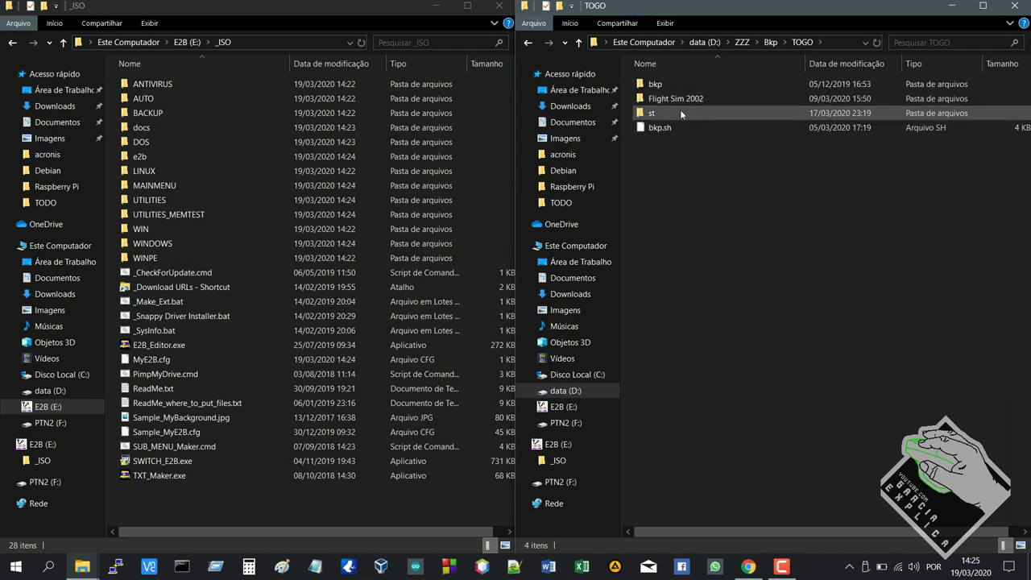
double_click(679, 110)
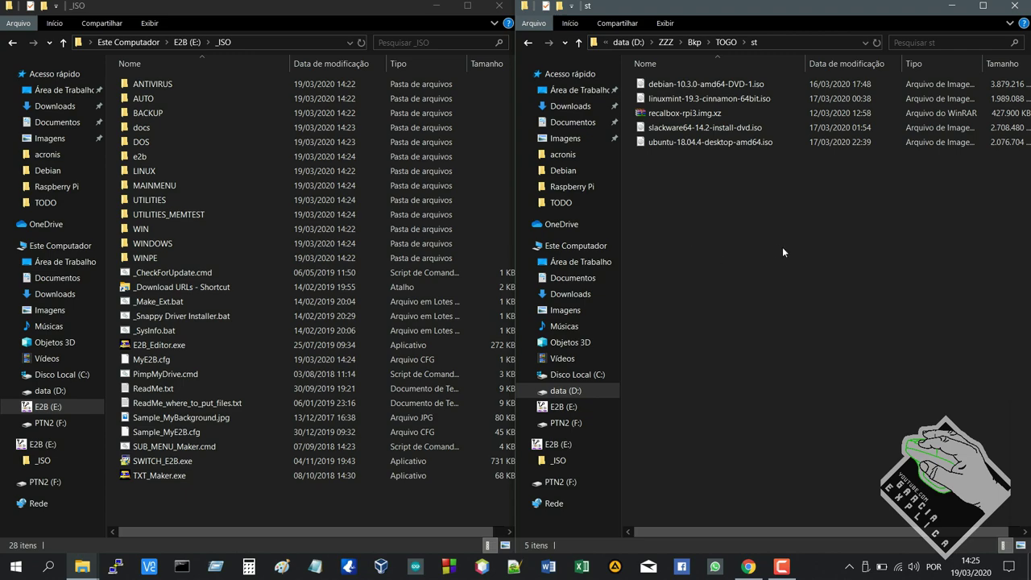
Step: Examine the category folders in _ISO by selecting them all from ANTIVIRUS to WINPE
left_click(195, 86)
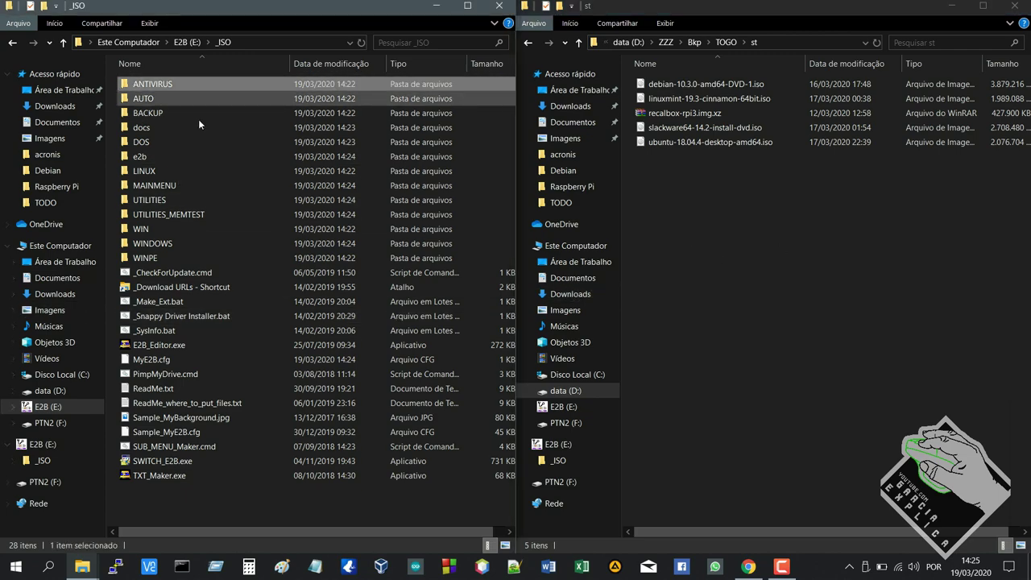
left_click(165, 257)
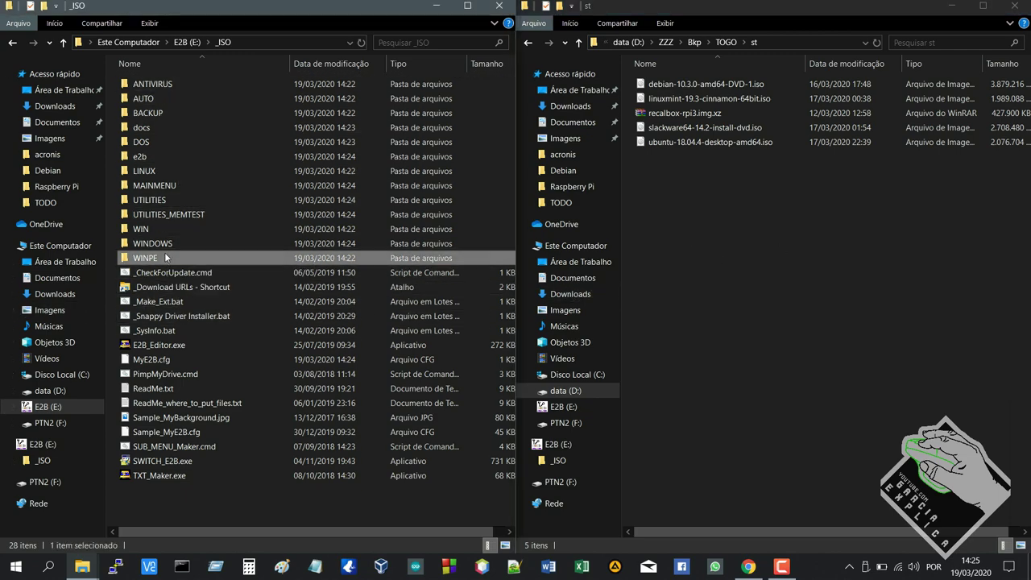
left_click(170, 89, "shift")
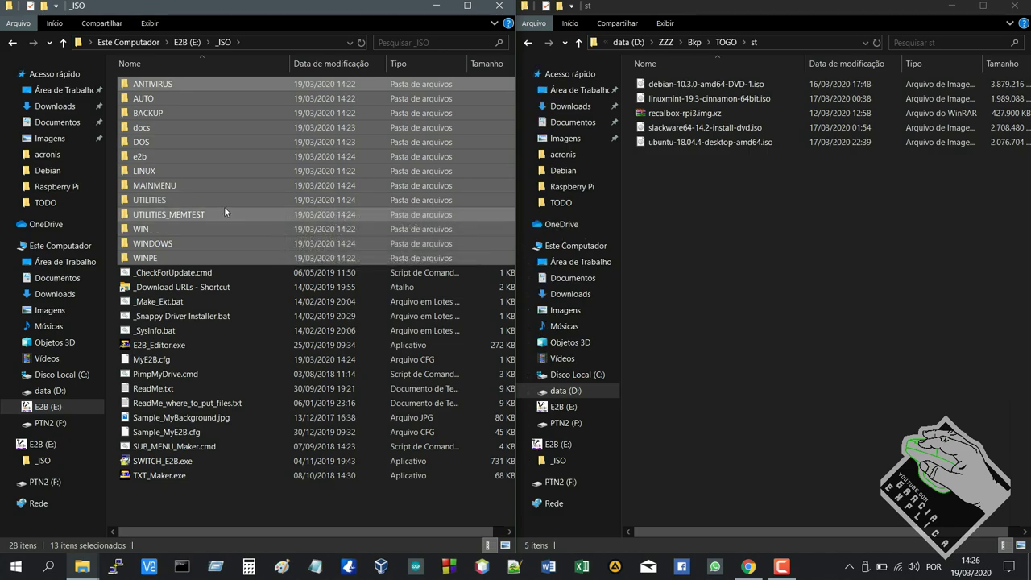
Step: Start copying linuxmint-19.3-cinnamon-64bit.iso from st into _ISO\LINUX, cancel the copy and go back to _ISO
left_click(220, 170)
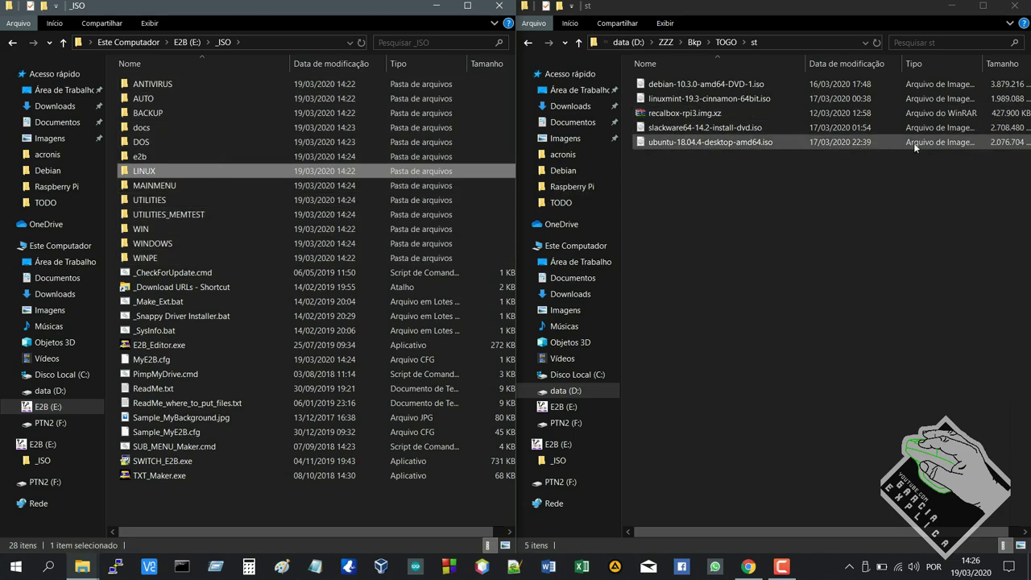
left_click(983, 99)
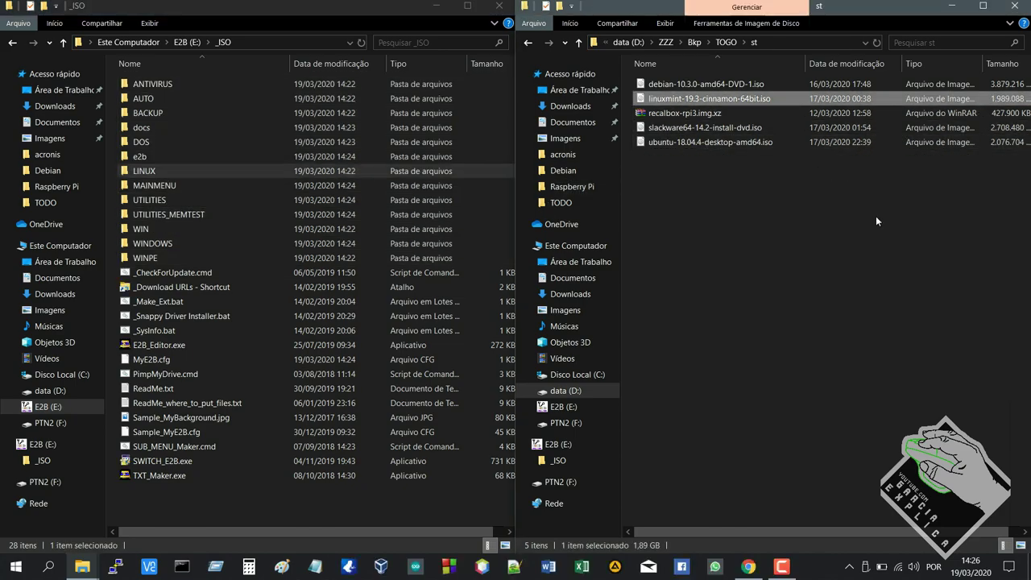
double_click(245, 169)
left_click(684, 98)
left_click(375, 140)
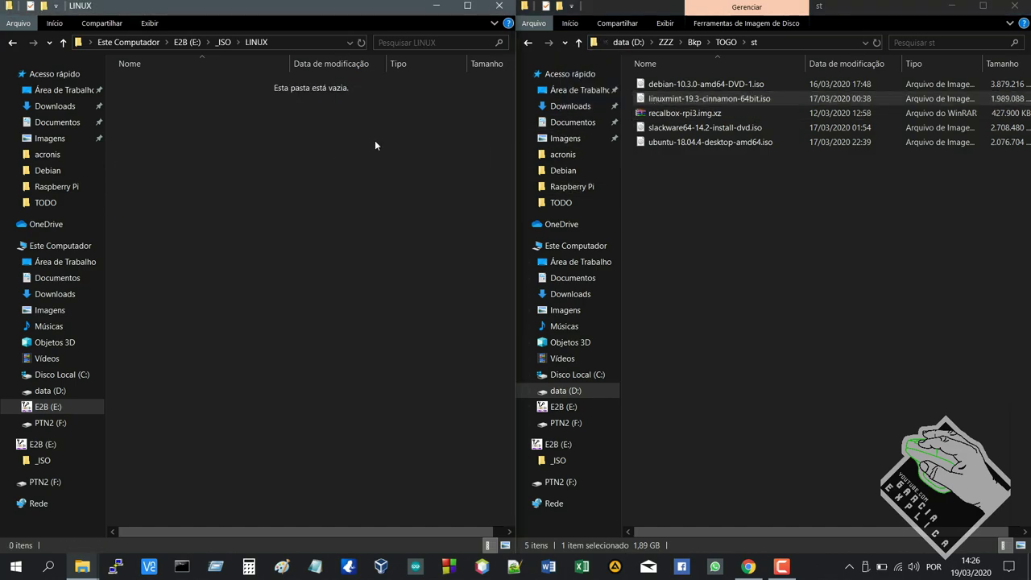
key("ctrl+v")
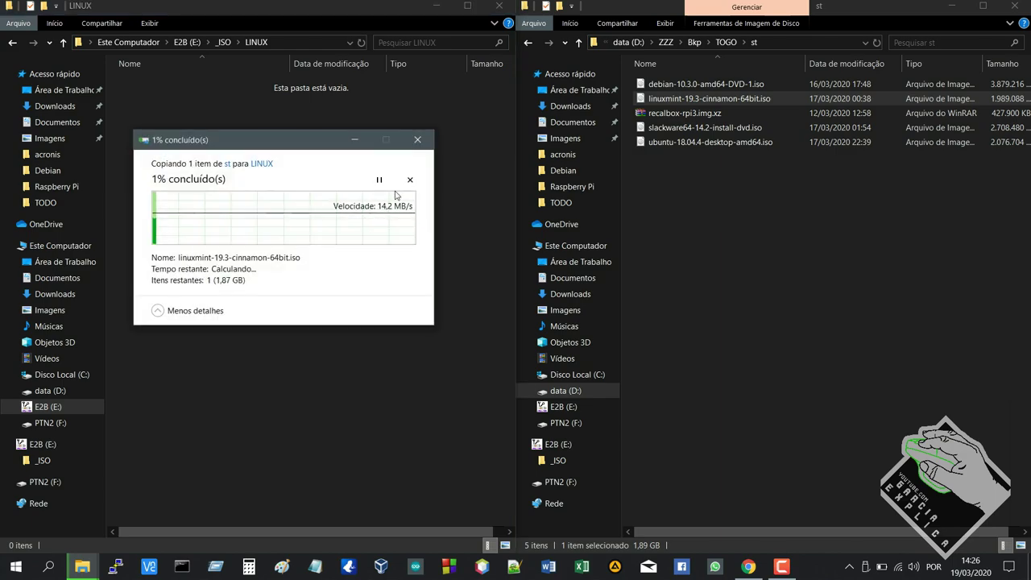
left_click(410, 179)
key("alt+Up")
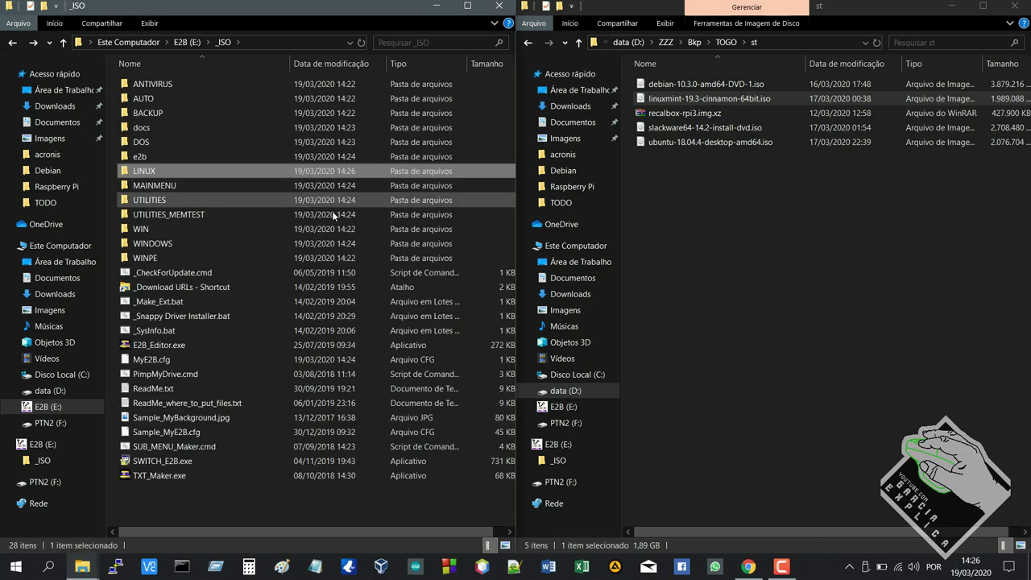
Step: Browse the source window to D:\Setup\SO, check the Recuperacao folder and open the Windows folder
left_click(735, 205)
key("alt+Up")
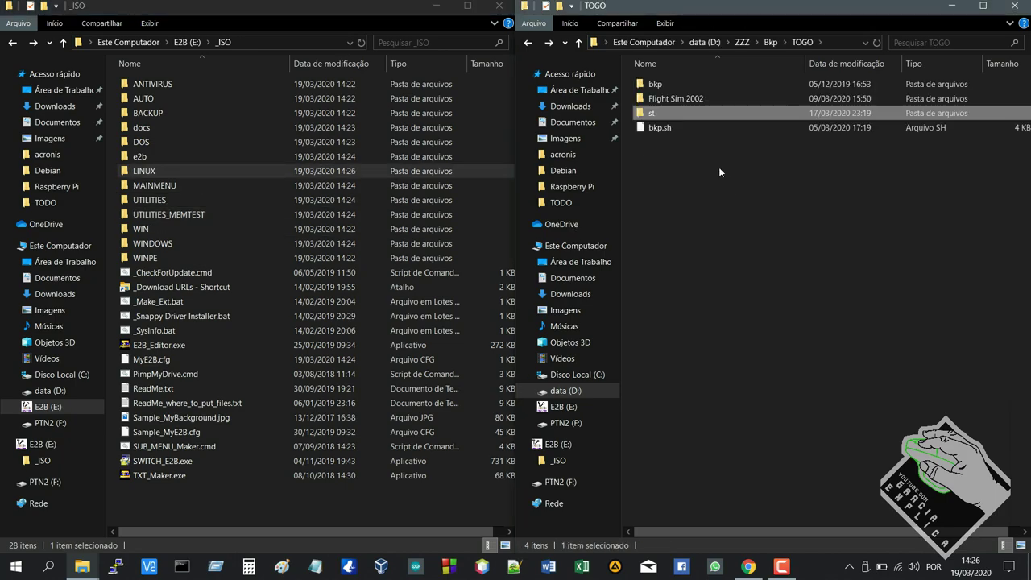
left_click(703, 43)
key("s")
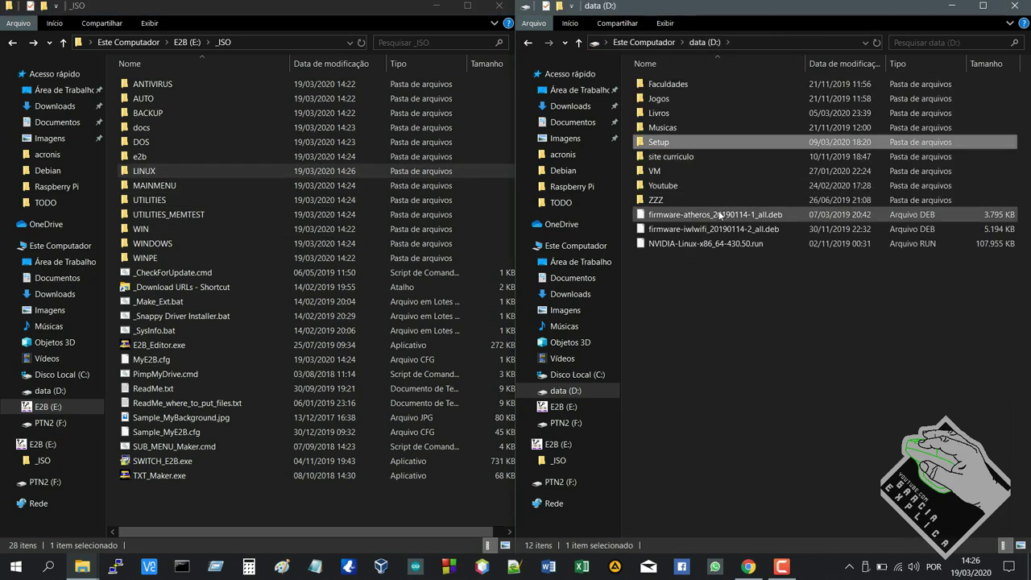
key("Return")
key("s")
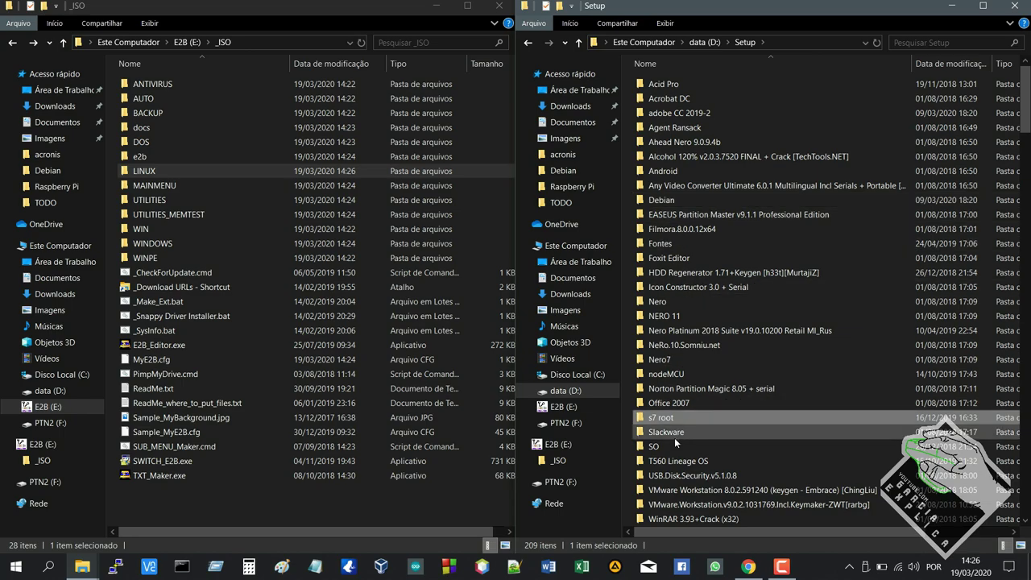
key("o")
key("Return")
double_click(682, 132)
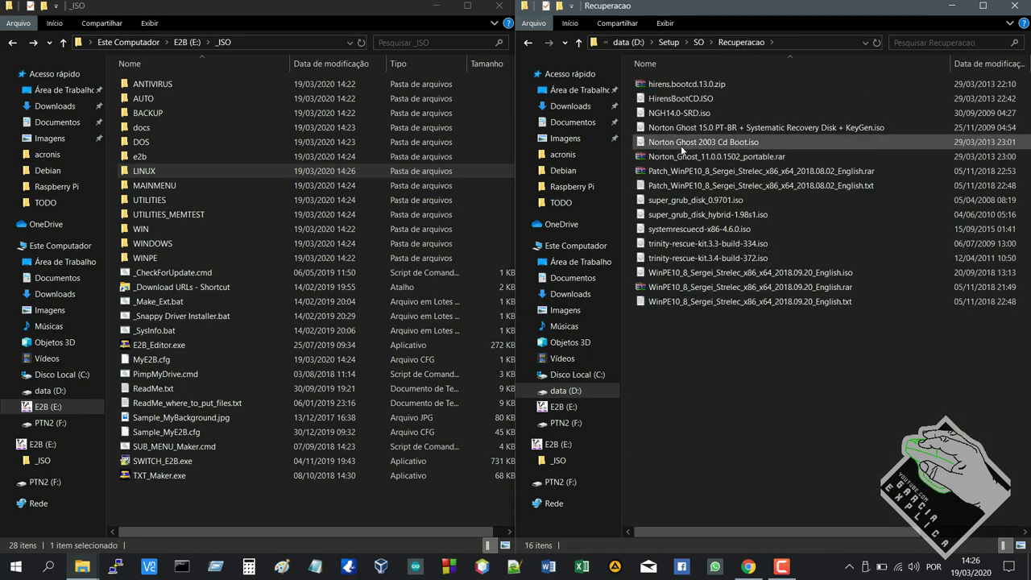
key("BackSpace")
double_click(681, 144)
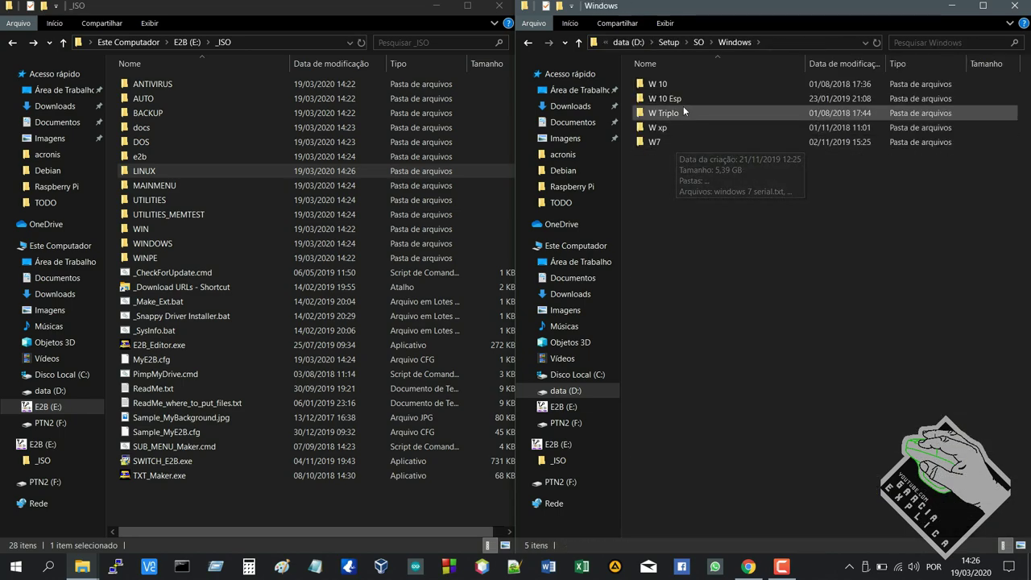
Step: Open the WINDOWS folder in _ISO and examine its version subfolders, such as WIN7, WIN8, WIN10, VISTA and the SVR folders
double_click(197, 241)
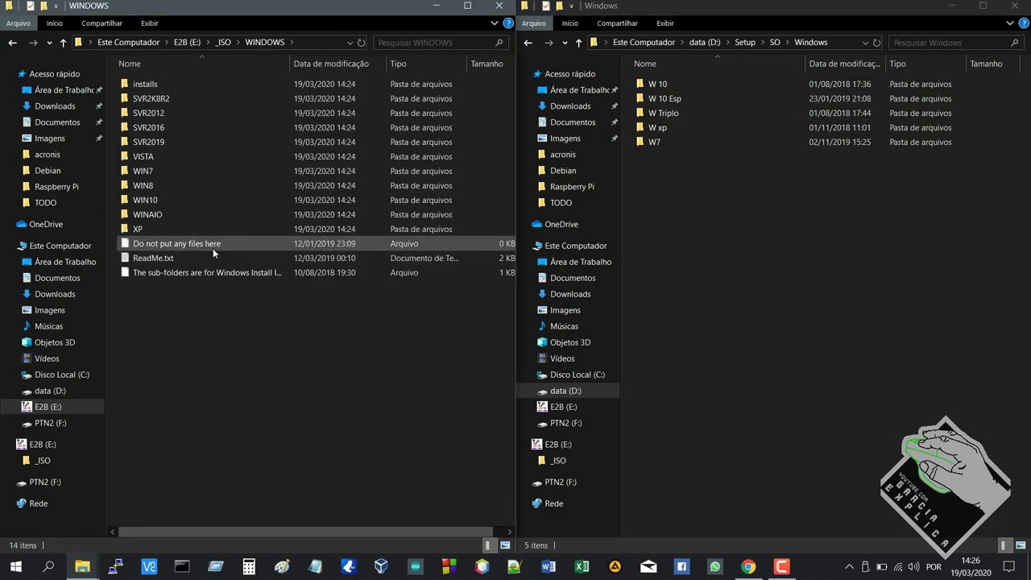
left_click(181, 170)
left_click(176, 184)
left_click(174, 197)
left_click(175, 158)
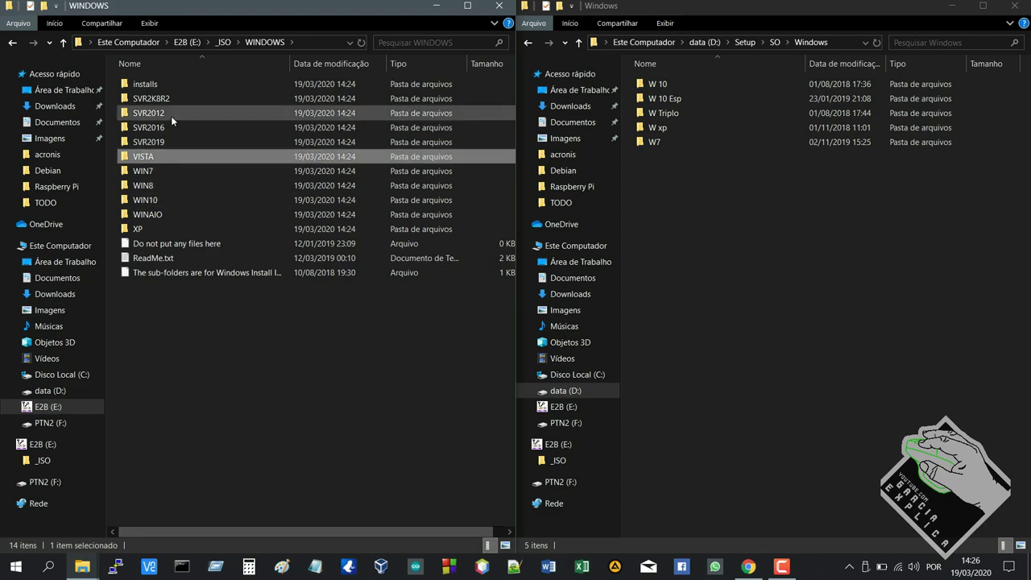
left_click(171, 113)
left_click(171, 126)
left_click(171, 141)
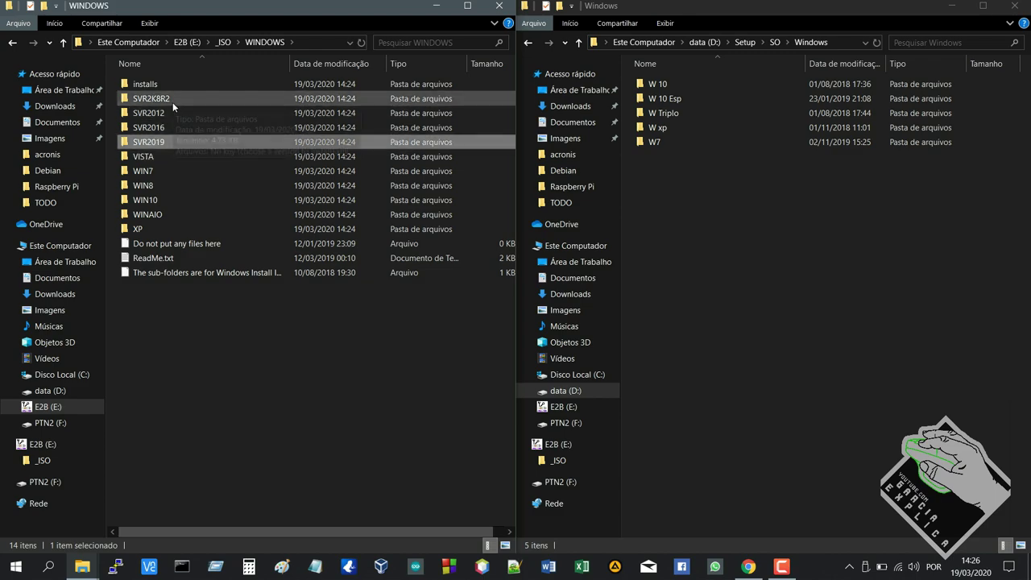
left_click(172, 102)
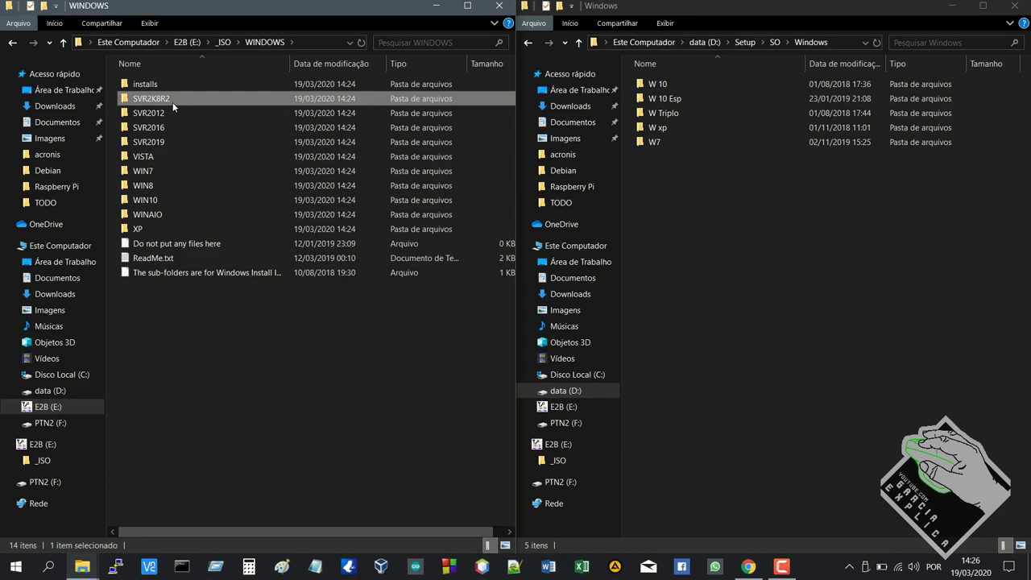
left_click(168, 182)
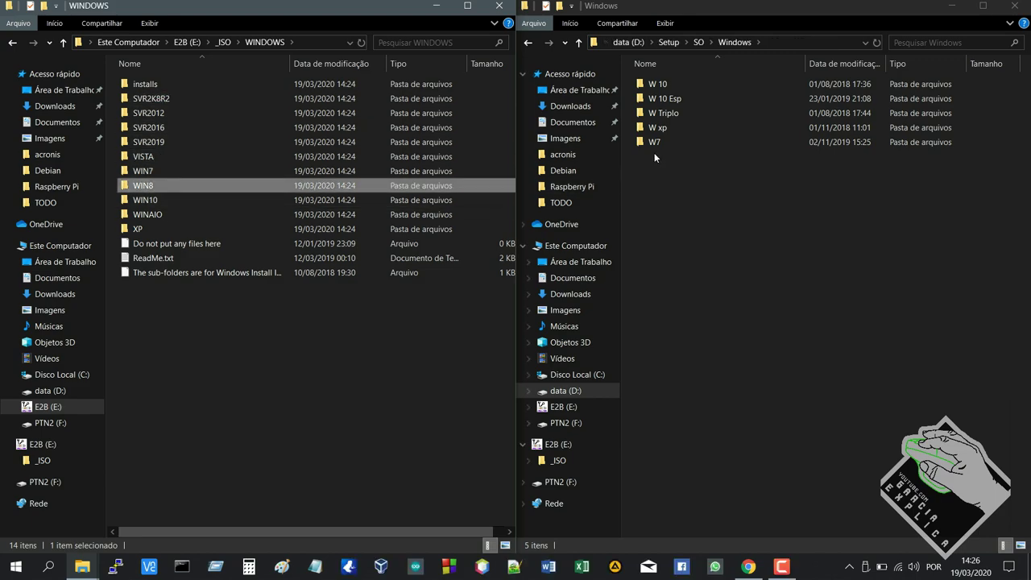
Step: Open the W 10 folder in the source window and the WIN10 folder inside _ISO\WINDOWS in the other
double_click(667, 86)
double_click(201, 215)
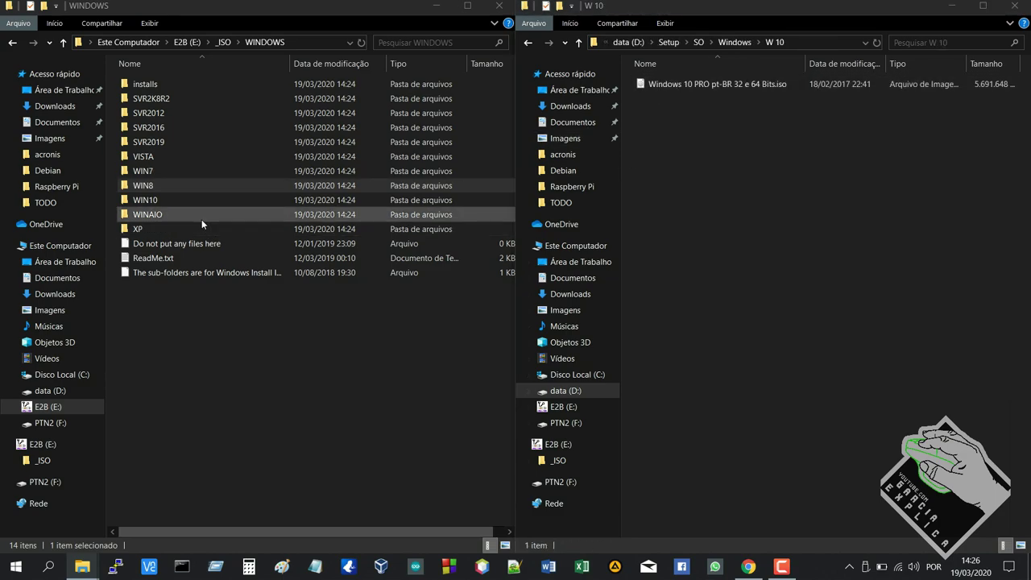
key("BackSpace")
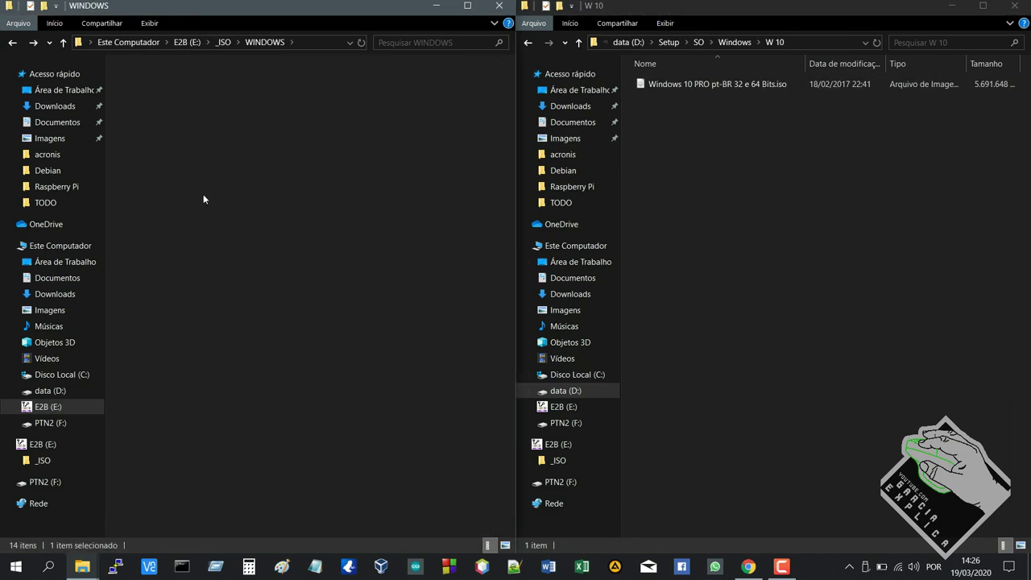
double_click(201, 200)
left_click_drag(657, 87, 777, 211)
left_click_drag(250, 283, 219, 313)
key("alt+Up")
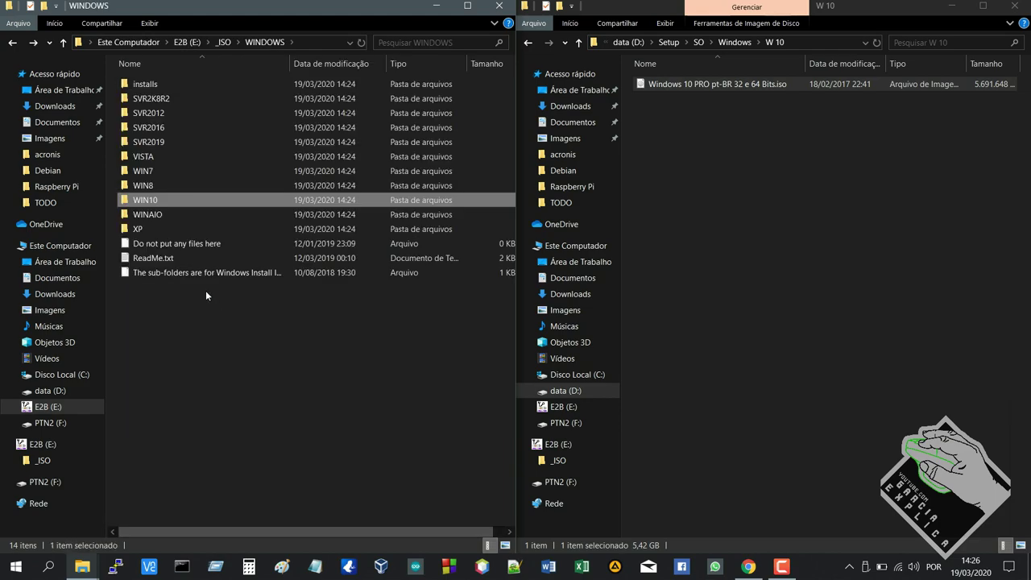
double_click(199, 198)
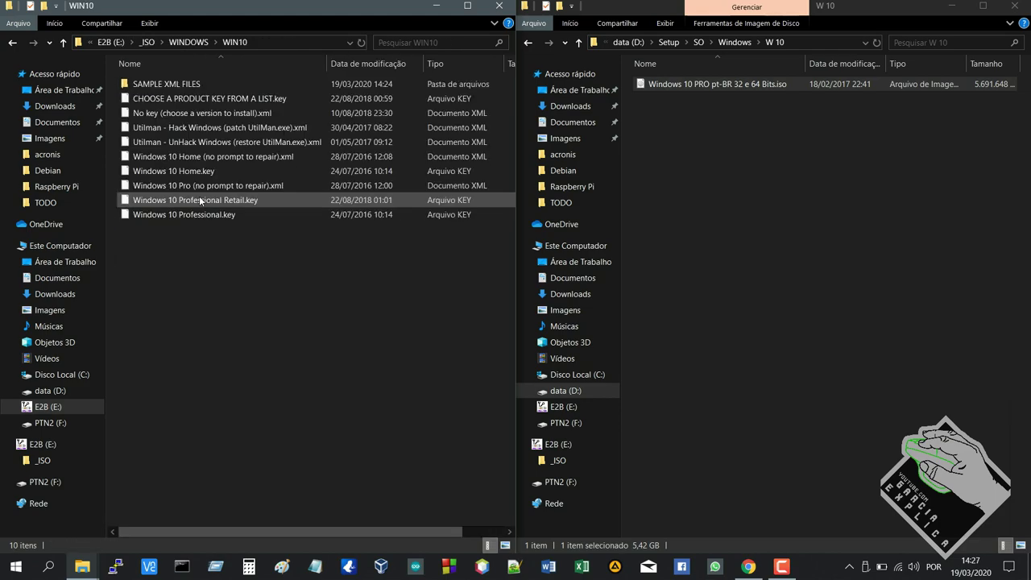
Step: Identify Windows 10 PRO pt-BR 32 e 64 Bits.iso in W 10 as the image for the WIN10 folder
left_click(651, 90)
left_click_drag(667, 121, 725, 86)
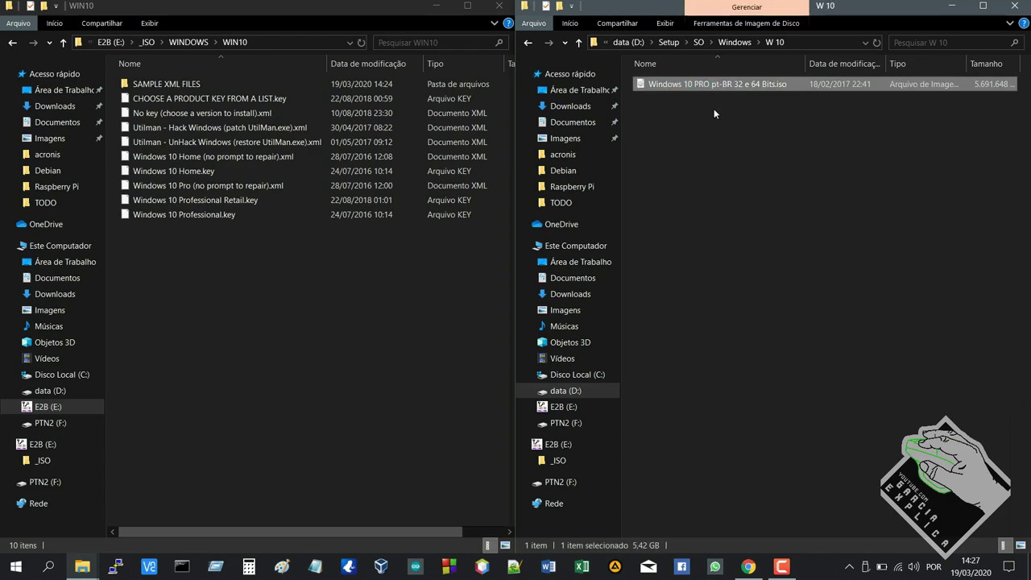
left_click(704, 105)
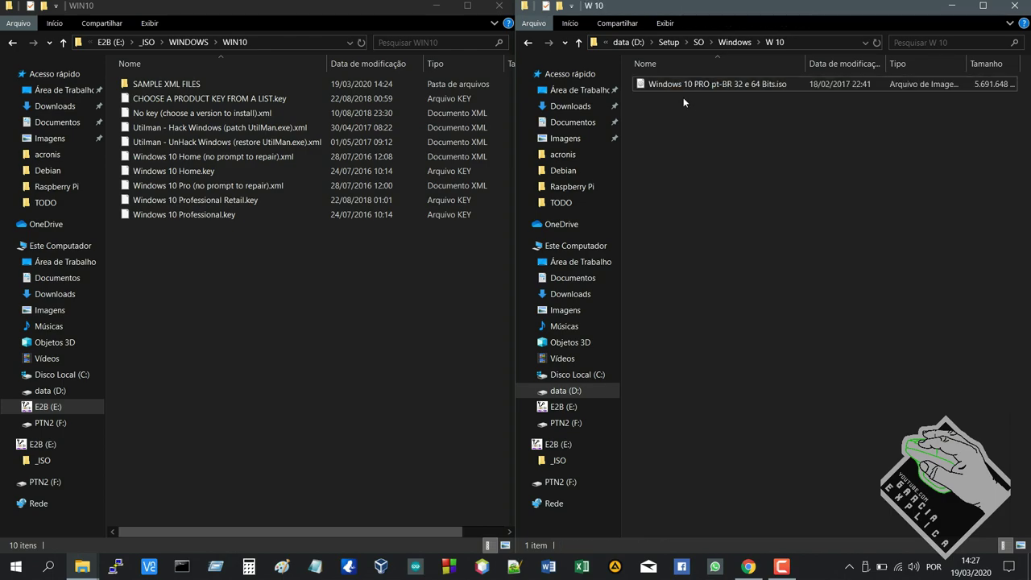
left_click_drag(653, 113, 739, 85)
left_click(724, 149)
Step: Return the USB drive window to _ISO and the source window to the SO folder
left_click(443, 265)
key("alt+Up")
key("alt+Up")
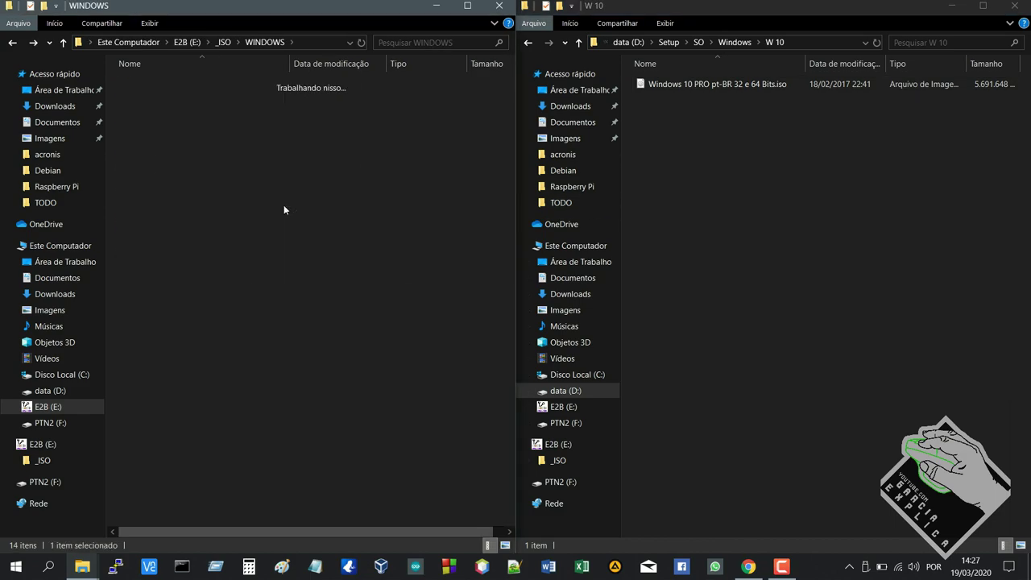
left_click(717, 156)
key("alt+Up")
key("alt+Up")
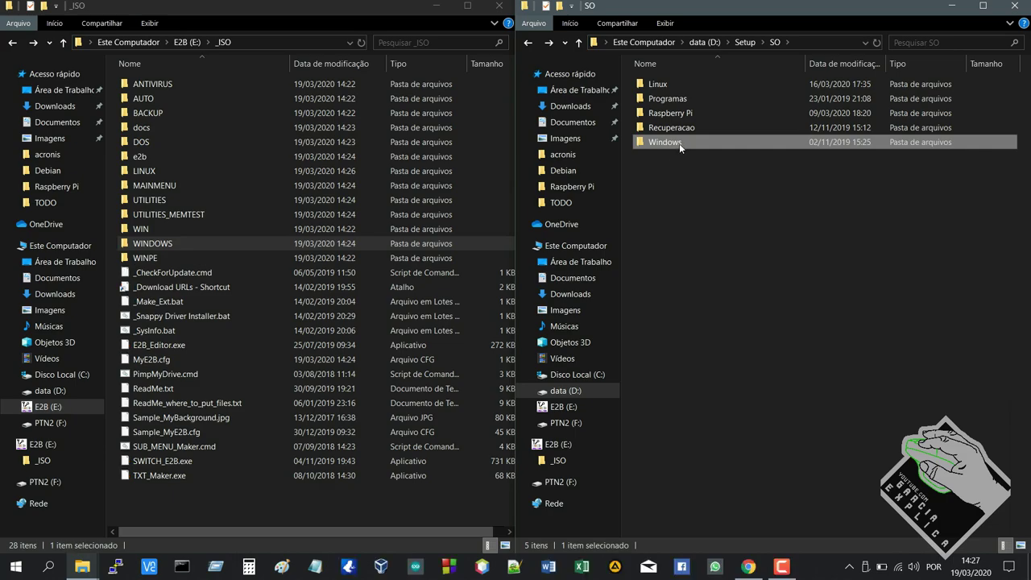
Step: Select WinPE10_8_Sergei_Strelec_x86_x64_2018.09.20_English.iso in Recuperacao and the WINPE folder in _ISO
double_click(686, 128)
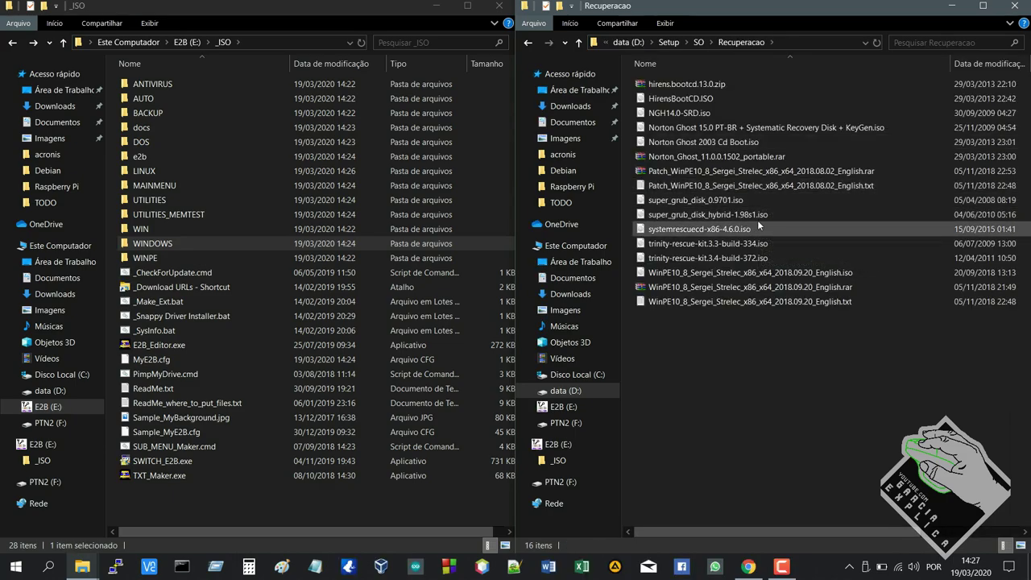
left_click(709, 272)
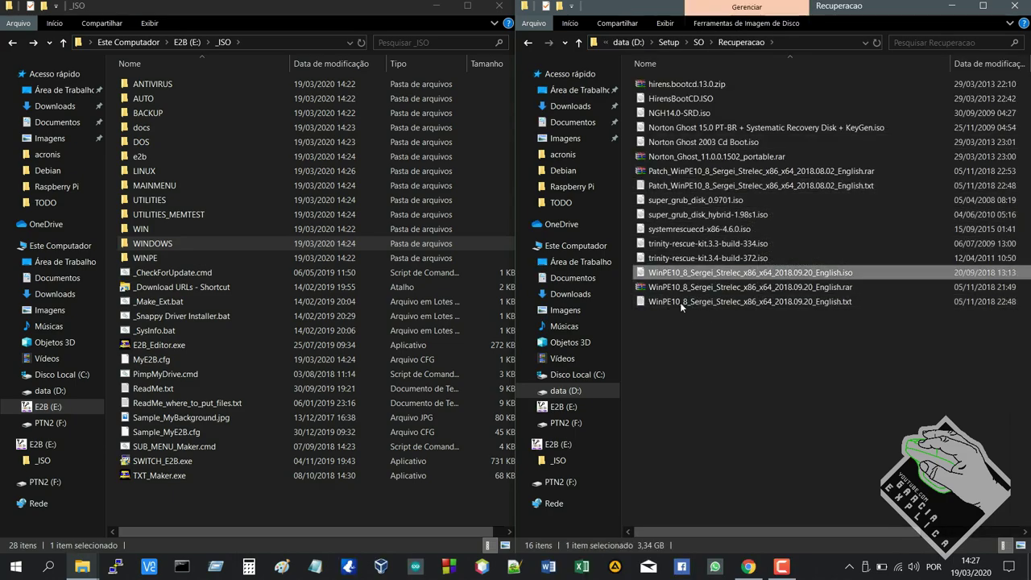
left_click(151, 259)
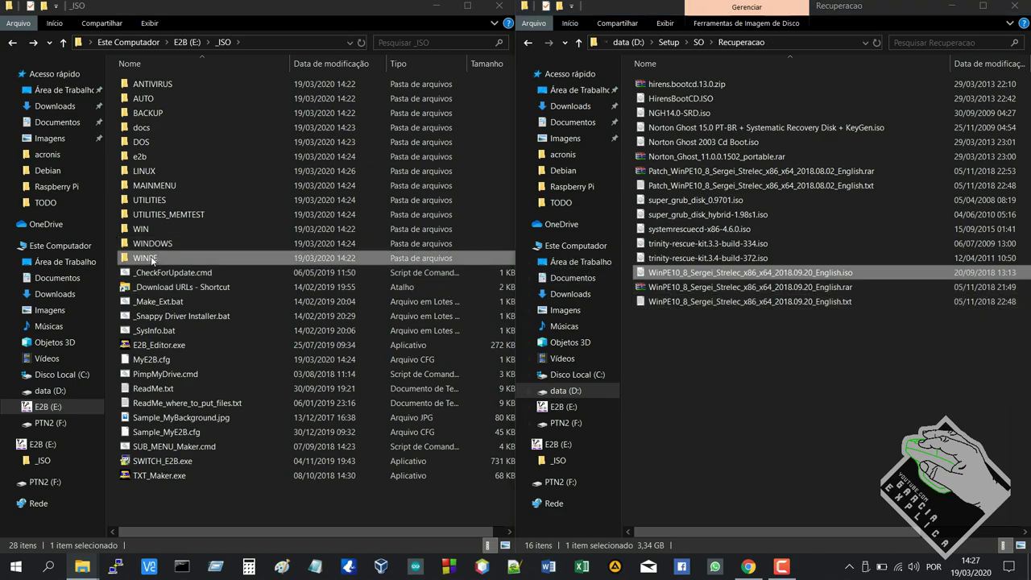
Step: Check the WINPE folder in _ISO and open the UTILITIES folder for the recovery images
double_click(151, 259)
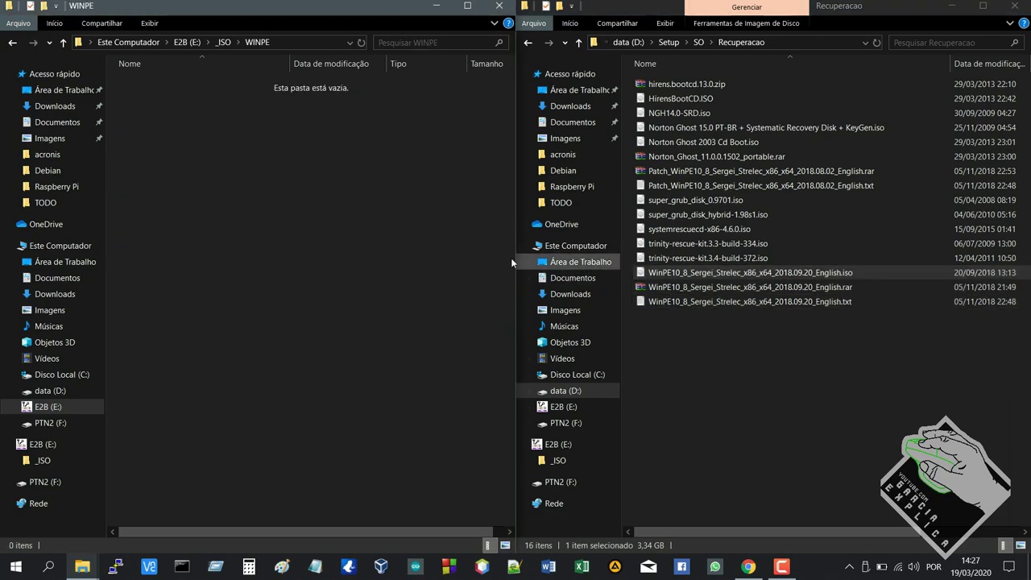
key("alt+Left")
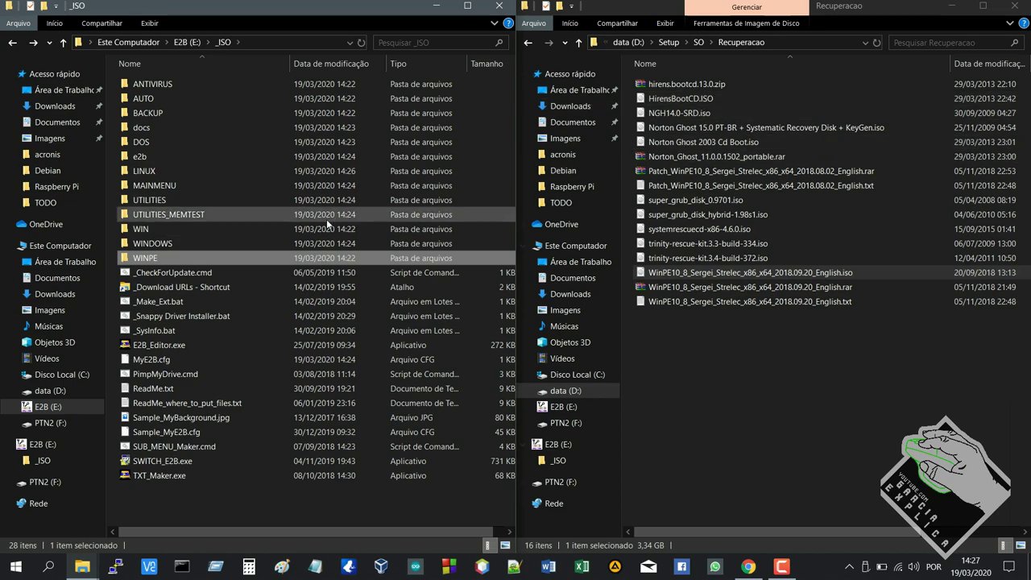
double_click(257, 200)
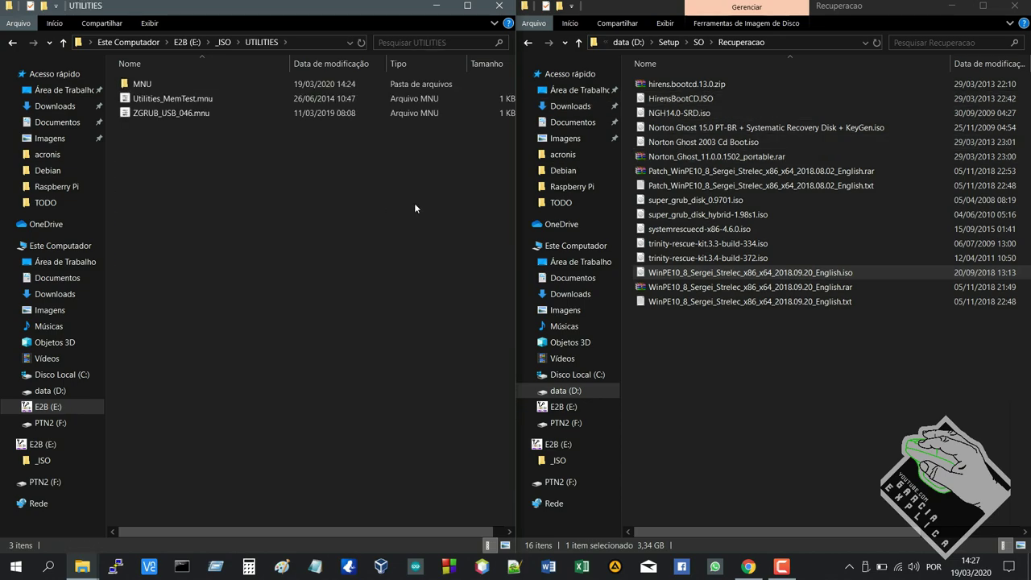
Step: Select HirensBootCD.ISO through Norton Ghost 2003 Cd Boot.iso and super_grub_disk_0.9701.iso through trinity-rescue-kit.3.4-build-372.iso, indicating UTILITIES as their destination
left_click(731, 102)
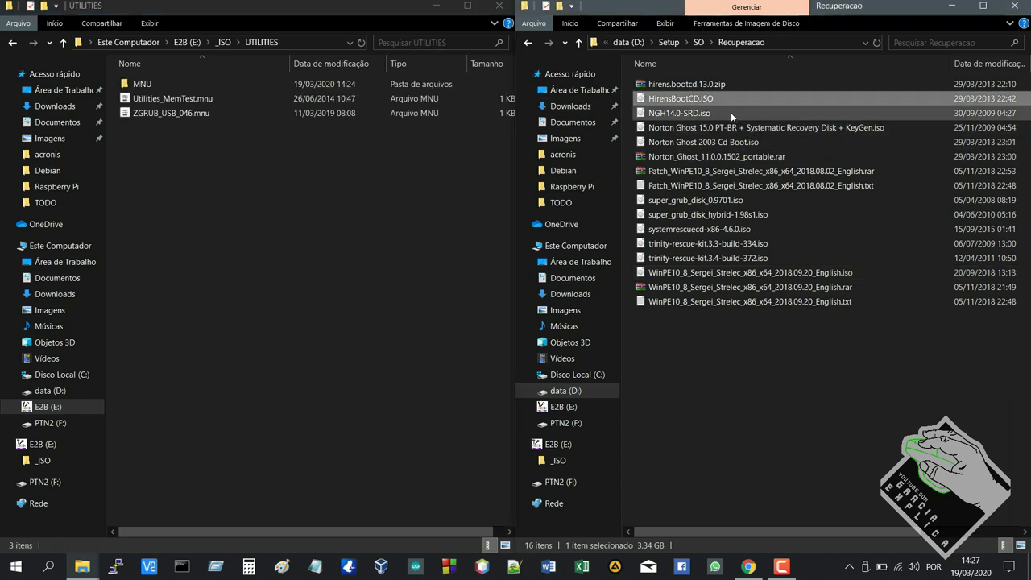
left_click(723, 141, "shift")
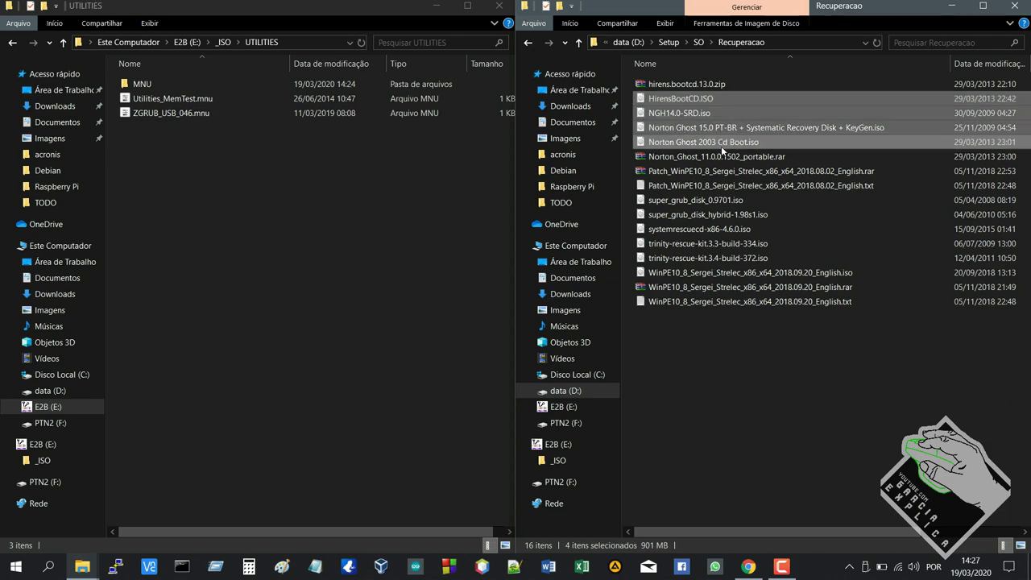
left_click(721, 200, "ctrl")
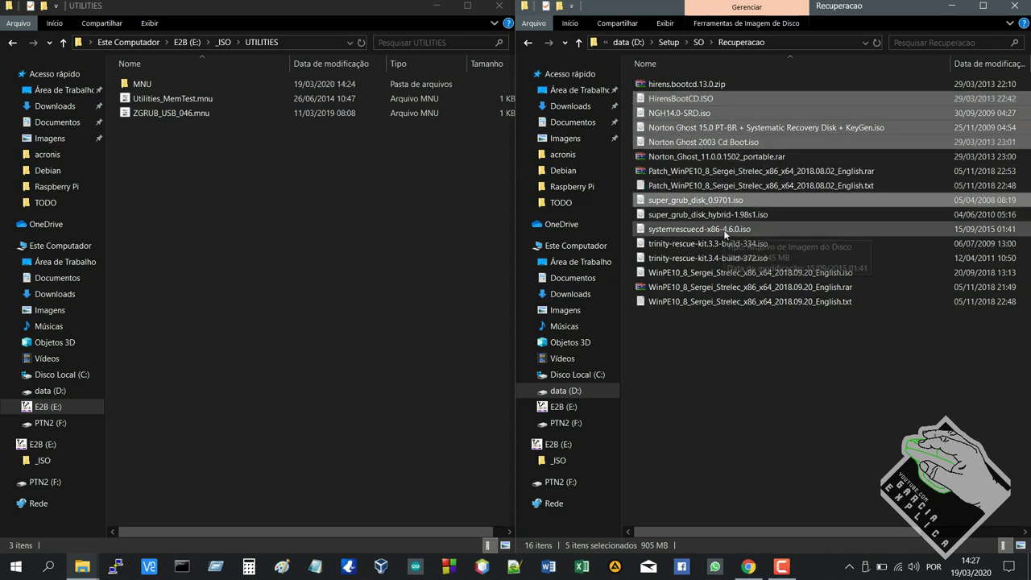
left_click(725, 258, "ctrl+shift")
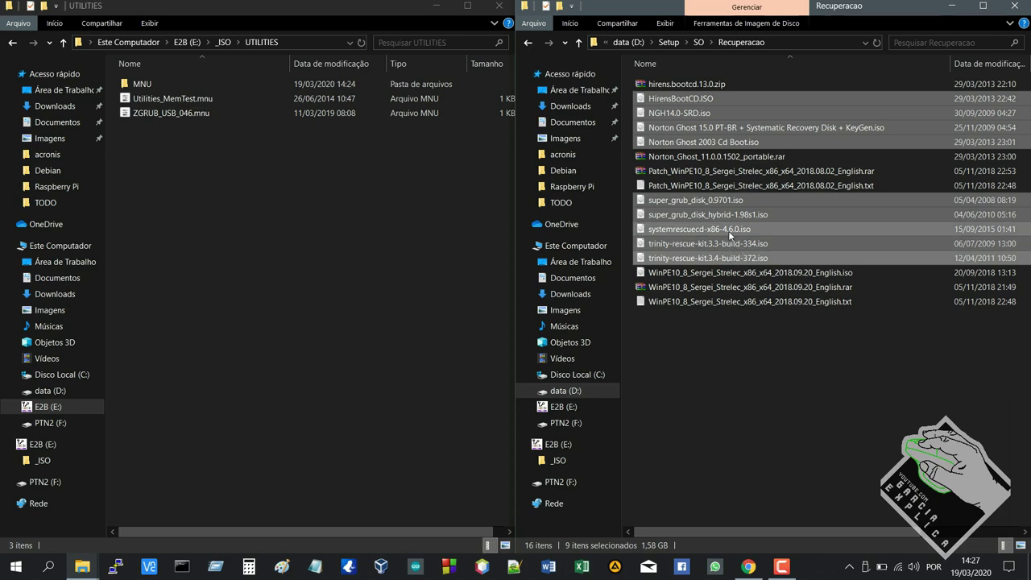
left_click_drag(727, 229, 276, 221)
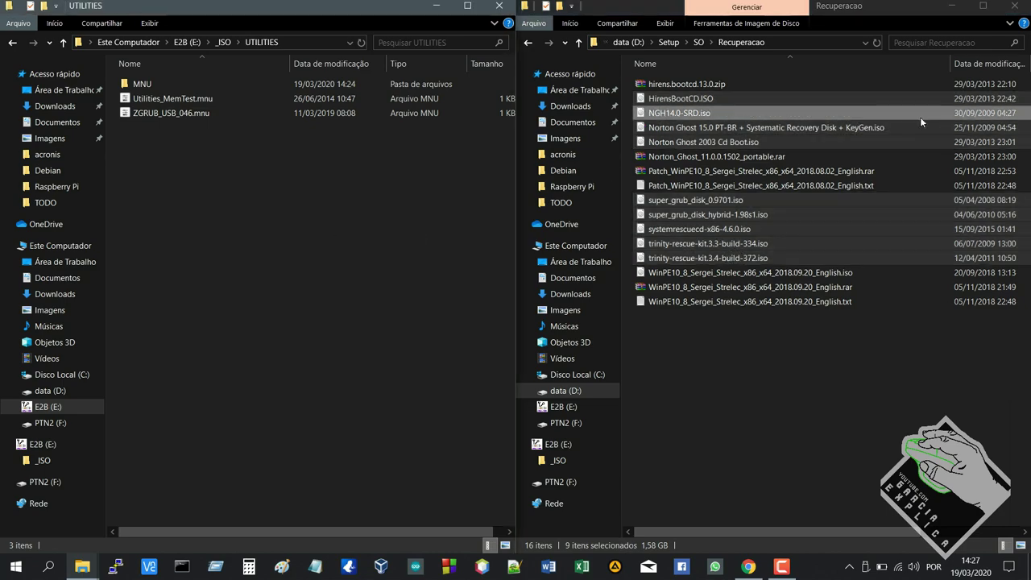
Step: Return the source window to the SO folder and the USB drive window to _ISO
left_click(889, 146)
key("alt+Up")
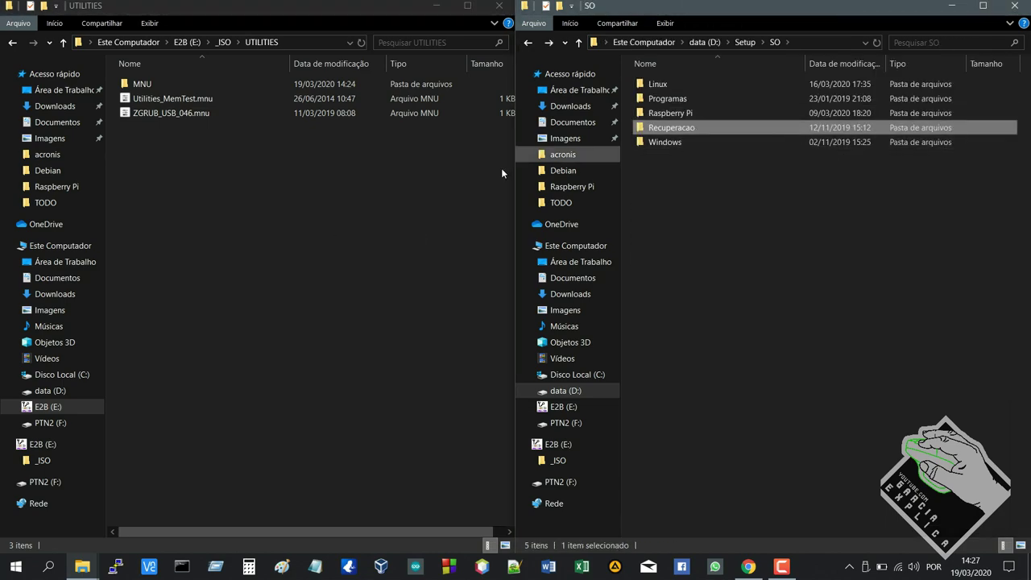
left_click(352, 209)
key("alt+Up")
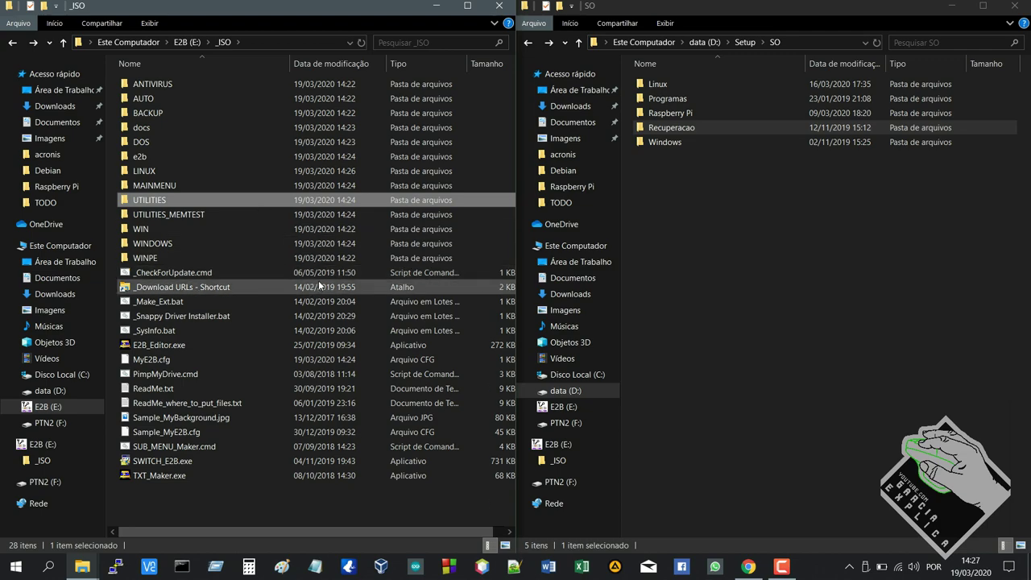
Step: Look over the files in the root of E2B (E:) and reopen the drive from Este Computador
left_click(187, 42)
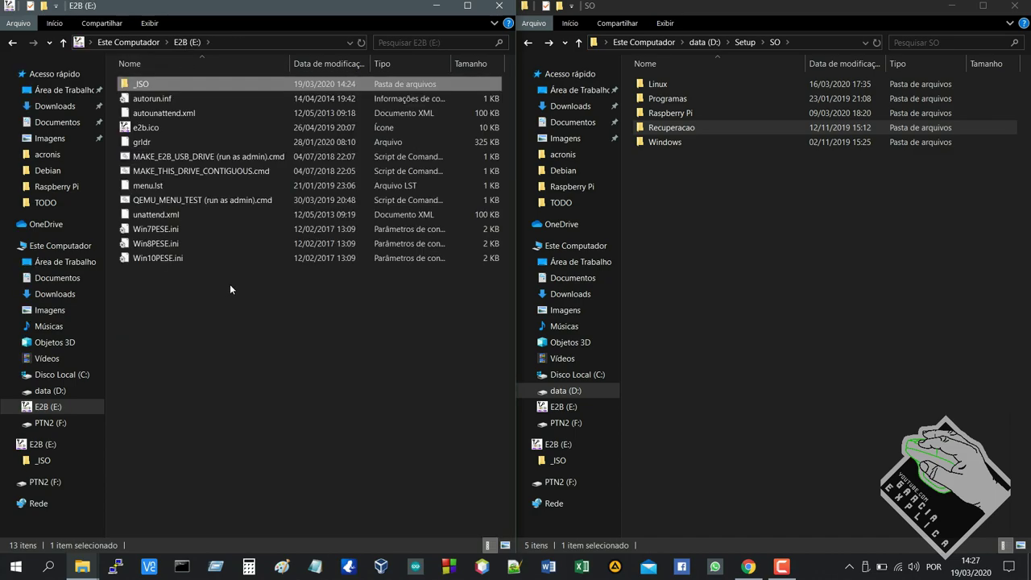
left_click_drag(290, 286, 177, 86)
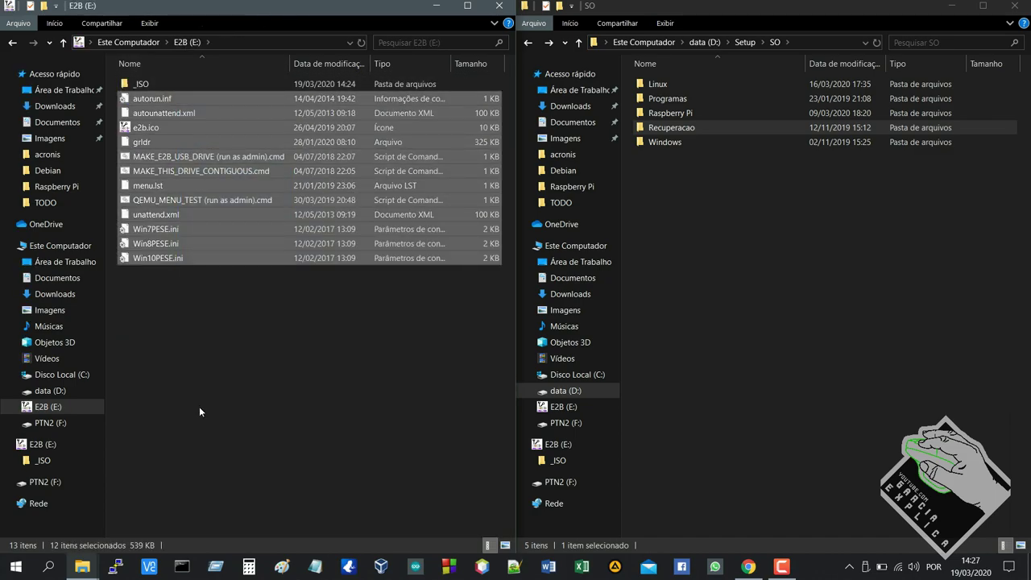
left_click(199, 406)
left_click(60, 248)
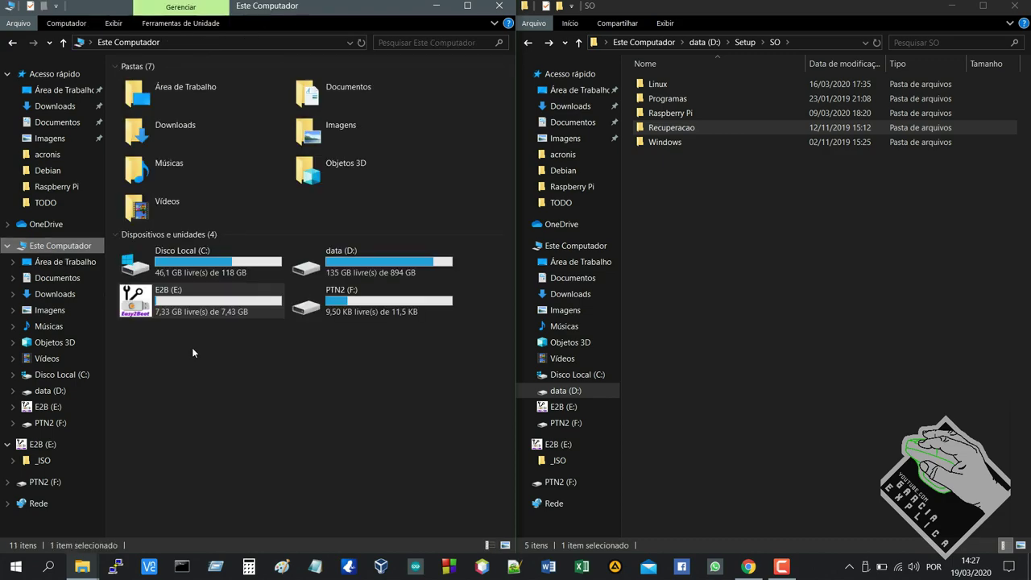
double_click(158, 301)
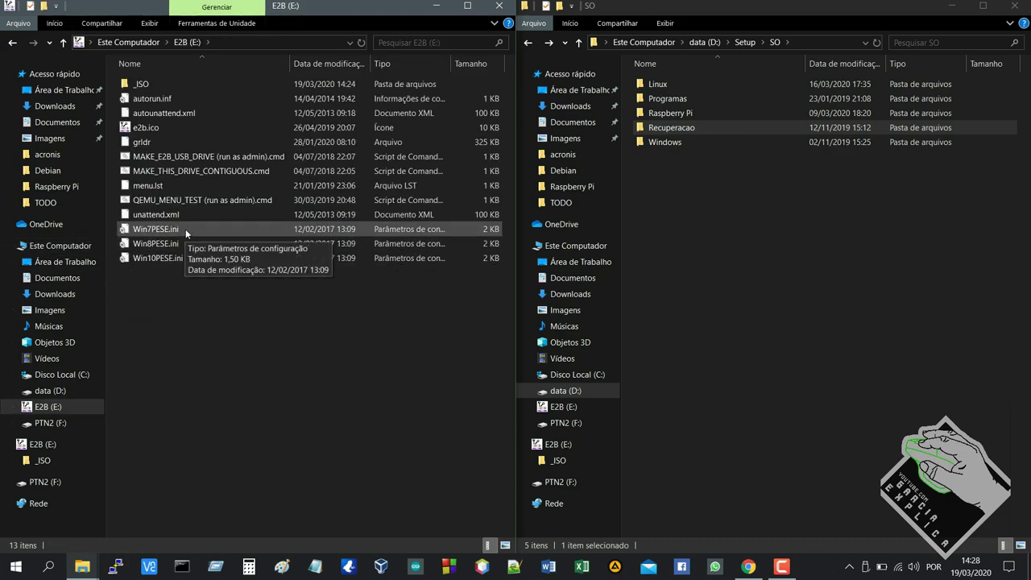
Step: Run MAKE_THIS_DRIVE_CONTIGUOUS.cmd from the root of E2B (E:) as administrator
left_click(145, 171)
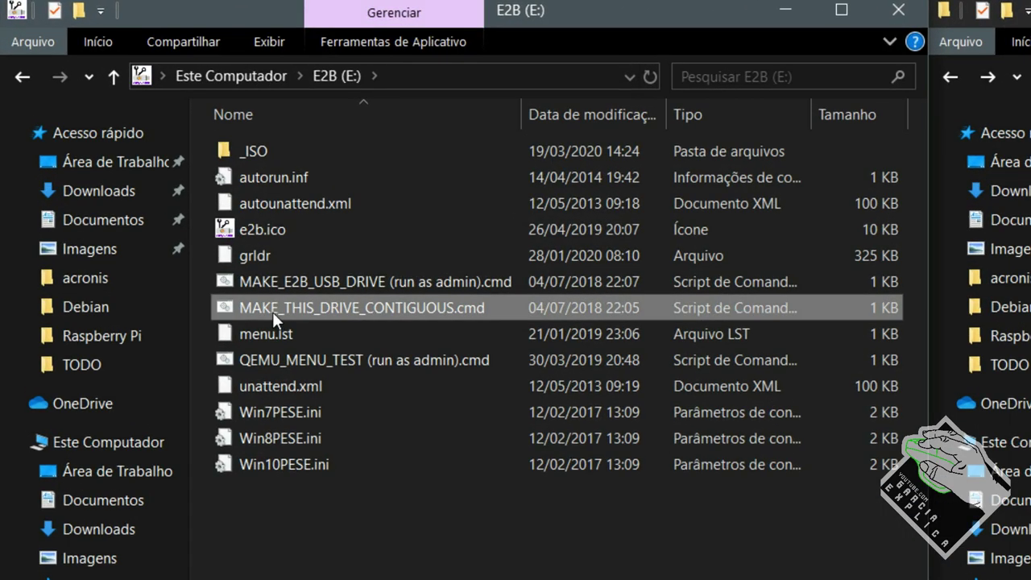
right_click(389, 311)
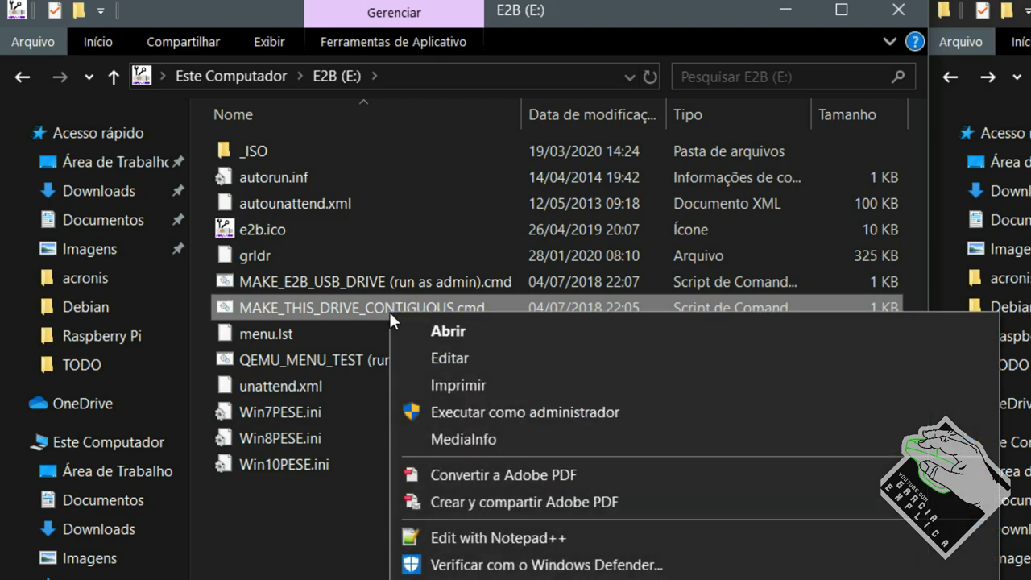
left_click(432, 413)
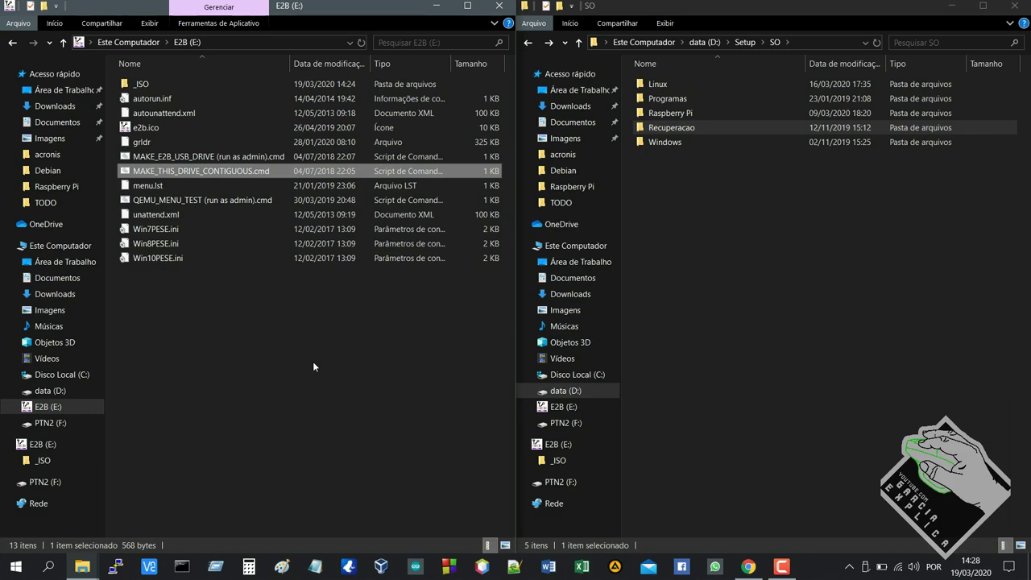
left_click(313, 363)
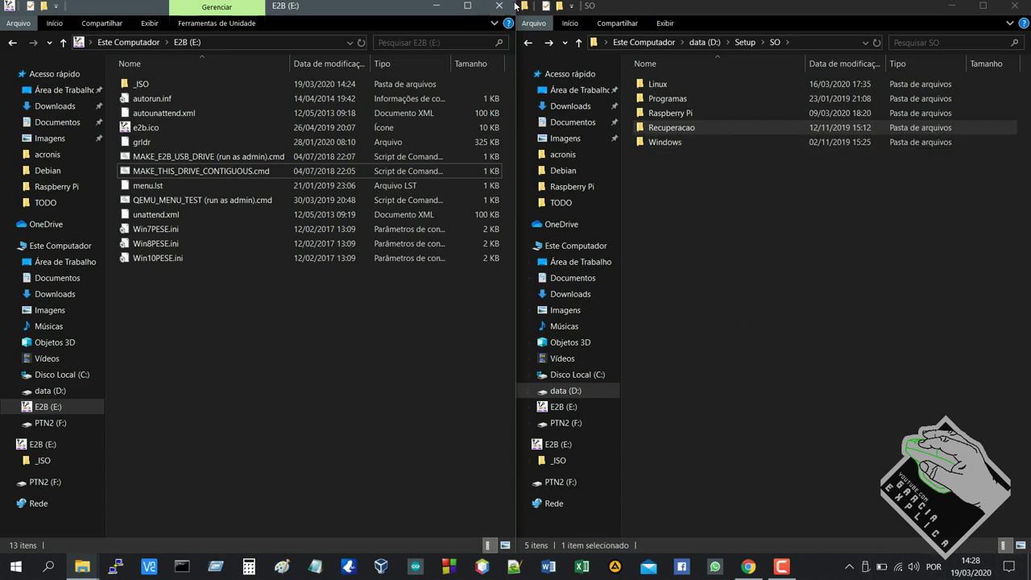
Step: Safely eject the Easy2Boot USB drive from Windows
left_click(867, 567)
left_click(902, 535)
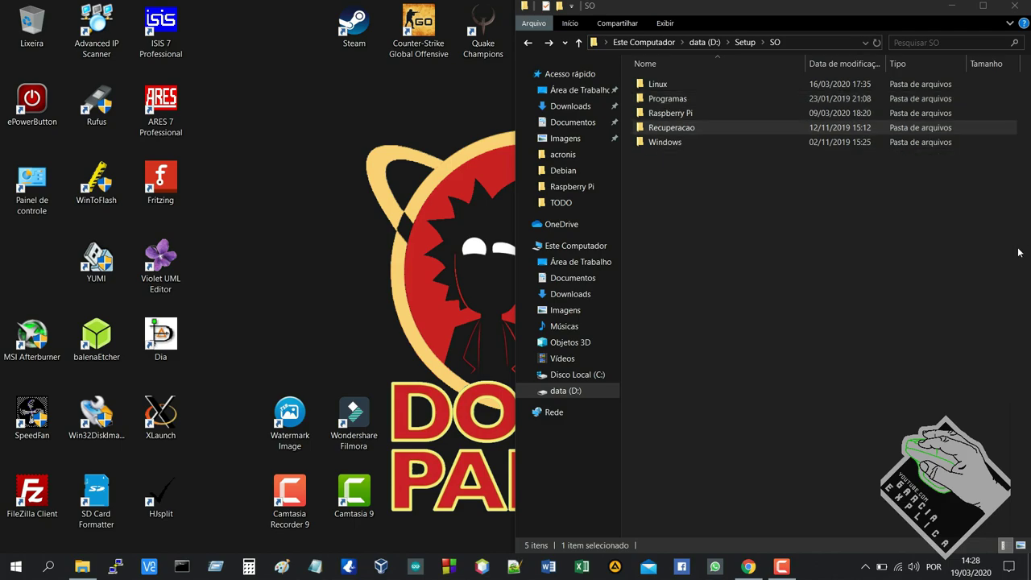
left_click(860, 248)
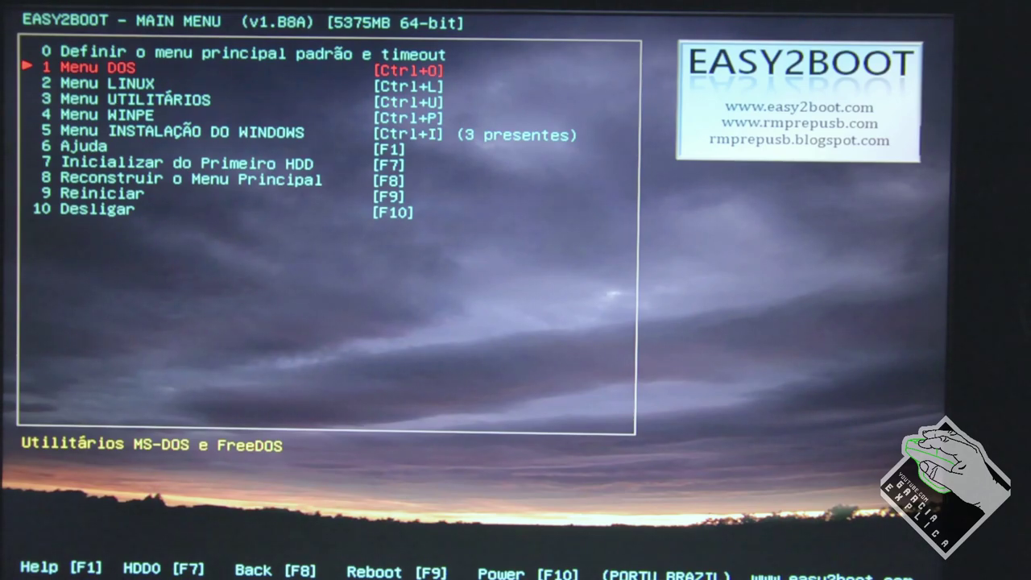
Step: In the Easy2Boot boot screen, examine the main menu entries for DOS, Linux, utilities, WinPE and Windows installation
key("Down")
key("Up")
key("Down")
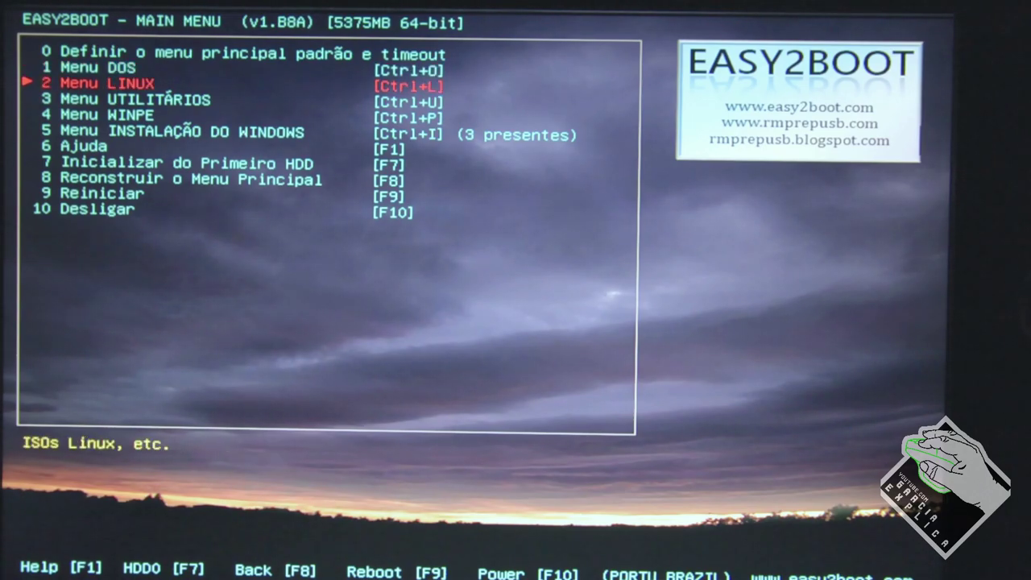
key("Up")
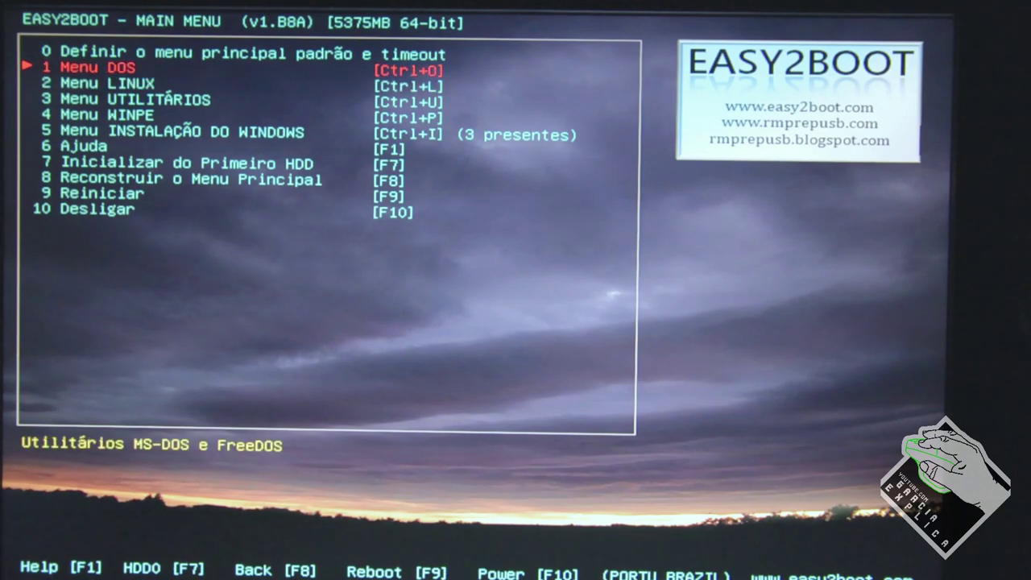
key("Down")
key("Down")
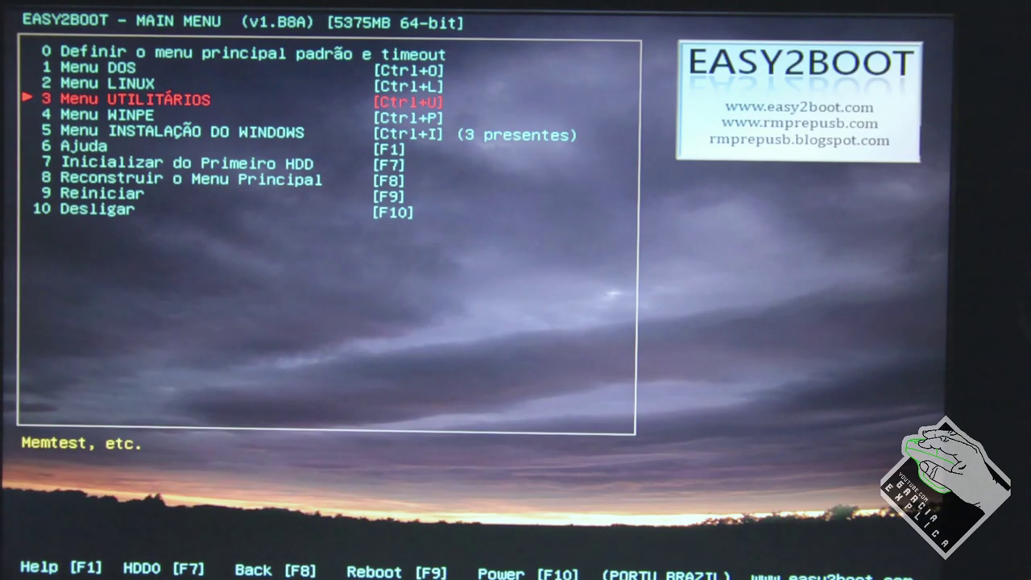
key("Down")
key("Down")
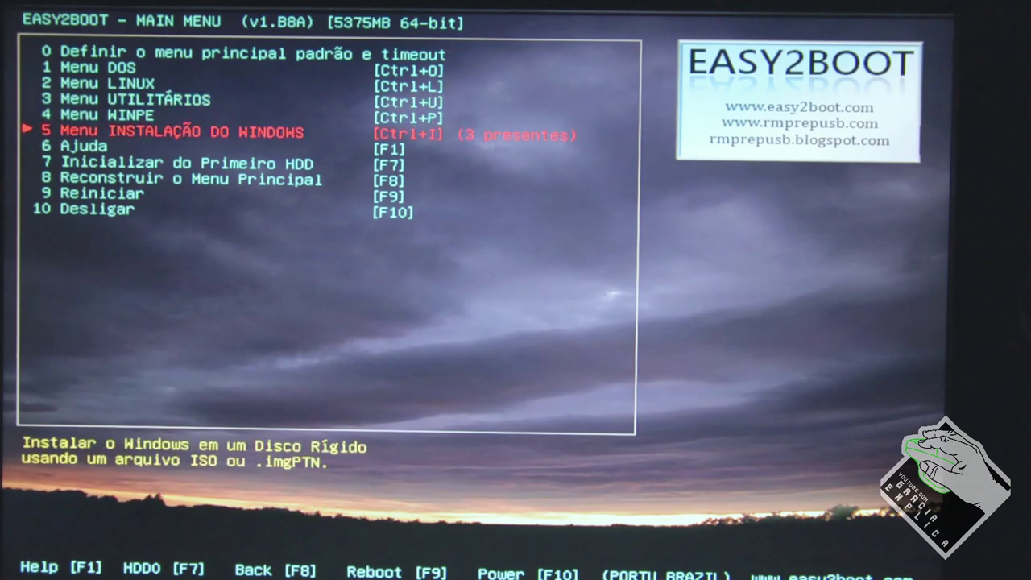
key("Down")
key("Up")
key("Up")
key("Up")
key("Up")
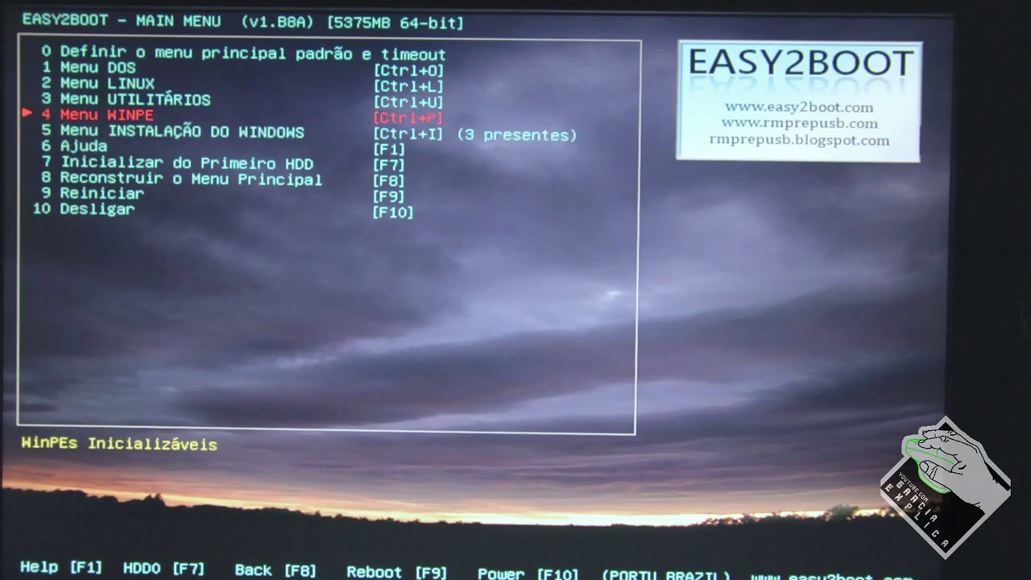
key("Down")
key("Down")
key("Up")
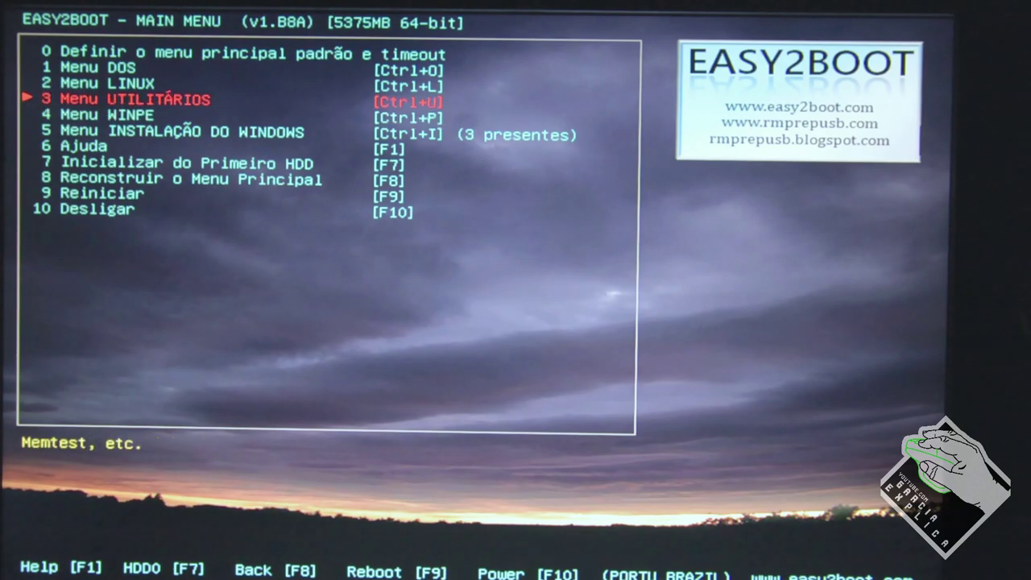
Step: Open Menu UTILITÁRIOS and examine the recovery ISOs and tools listed in it
key("Return")
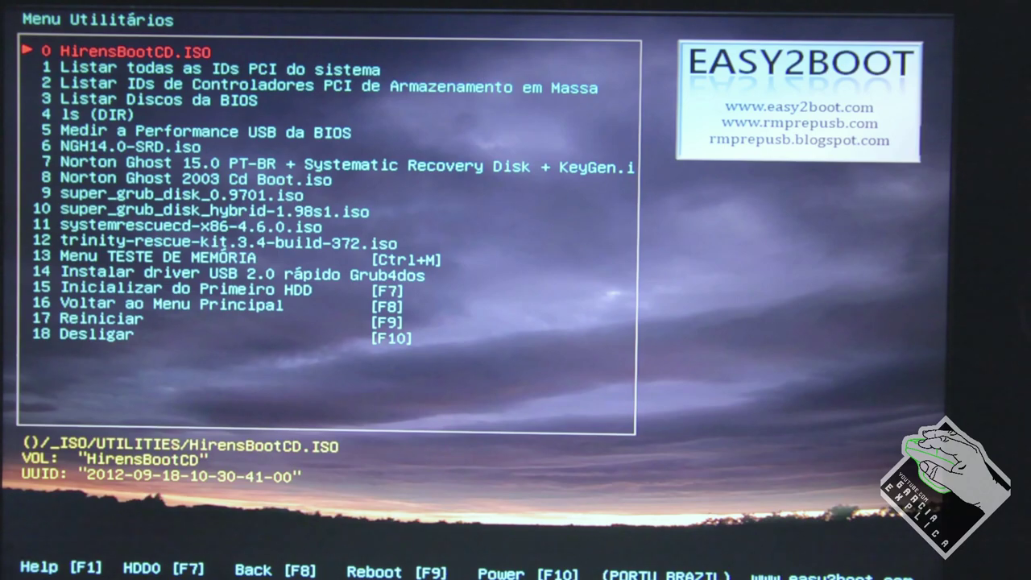
key("Down")
key("Down")
key("Down")
key("Down")
key("Down")
key("Down")
key("Down")
key("Up")
key("Down")
key("Down")
key("Down")
key("Down")
key("Down")
key("Down")
key("Down")
key("Up")
key("Up")
key("Up")
key("Up")
key("Down")
key("Down")
key("Down")
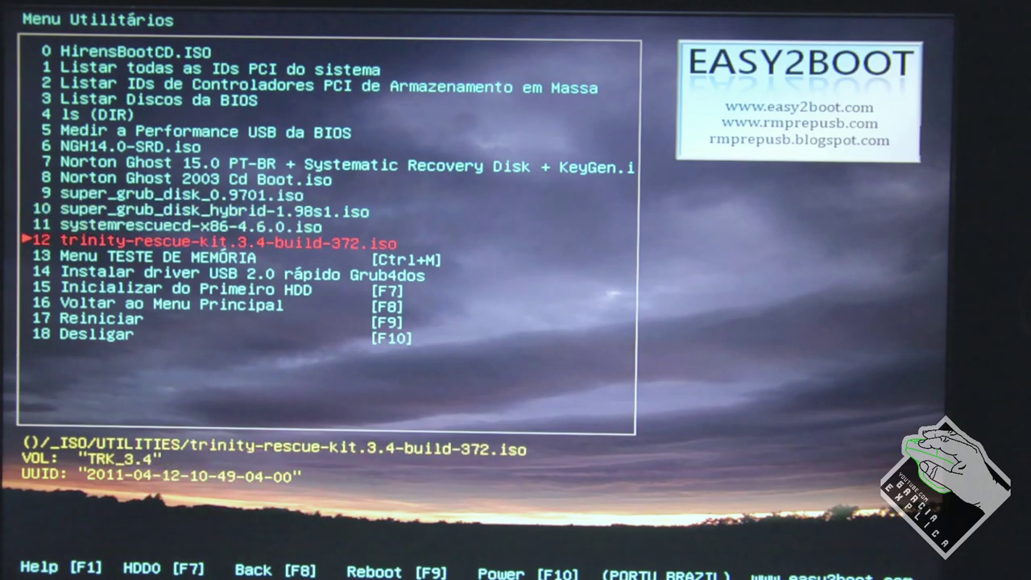
Step: Return from Menu Utilitários to the main menu and open Menu LINUX
key("Down")
key("Down")
key("Down")
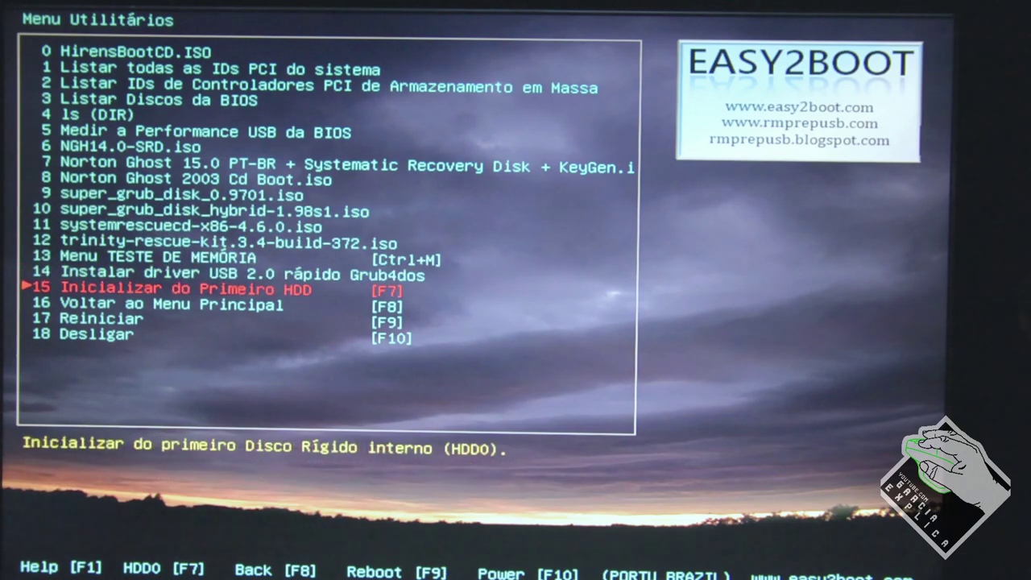
key("Down")
key("Return")
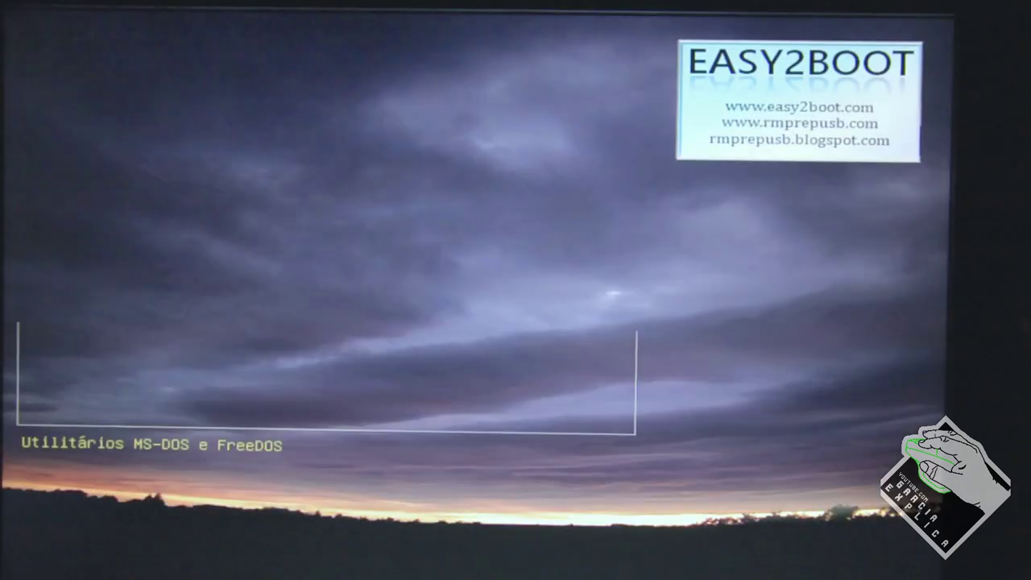
key("Down")
key("Return")
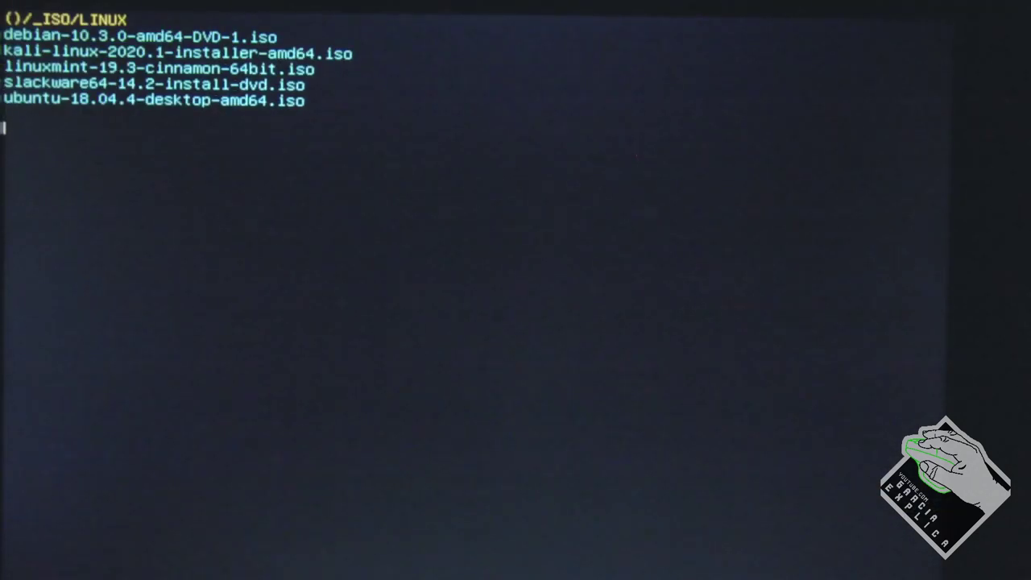
Step: Examine the Debian, Kali, Linux Mint, Slackware and Ubuntu ISO entries in Menu Linux
key("Down")
key("Down")
key("Up")
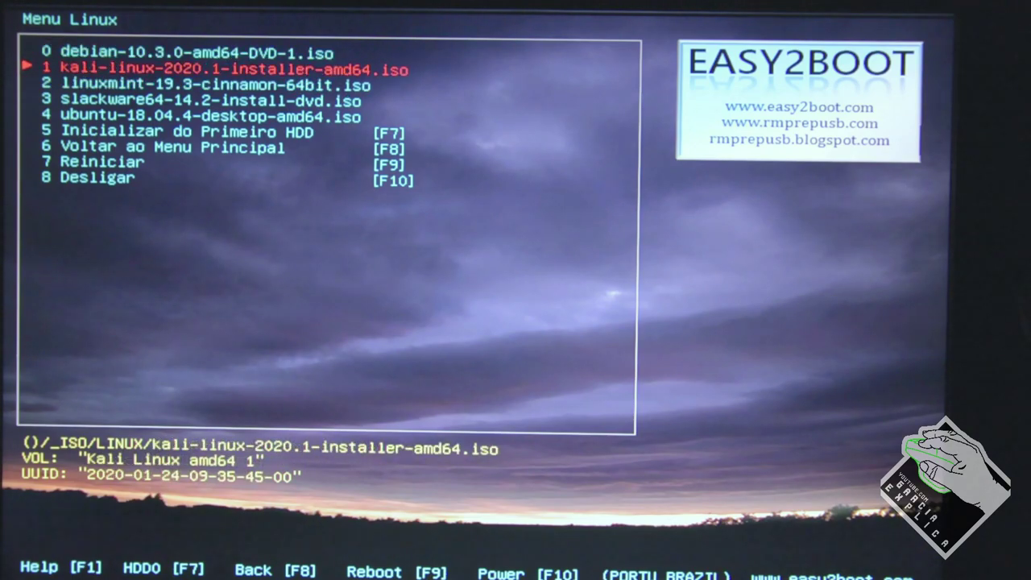
key("Down")
key("Down")
key("Down")
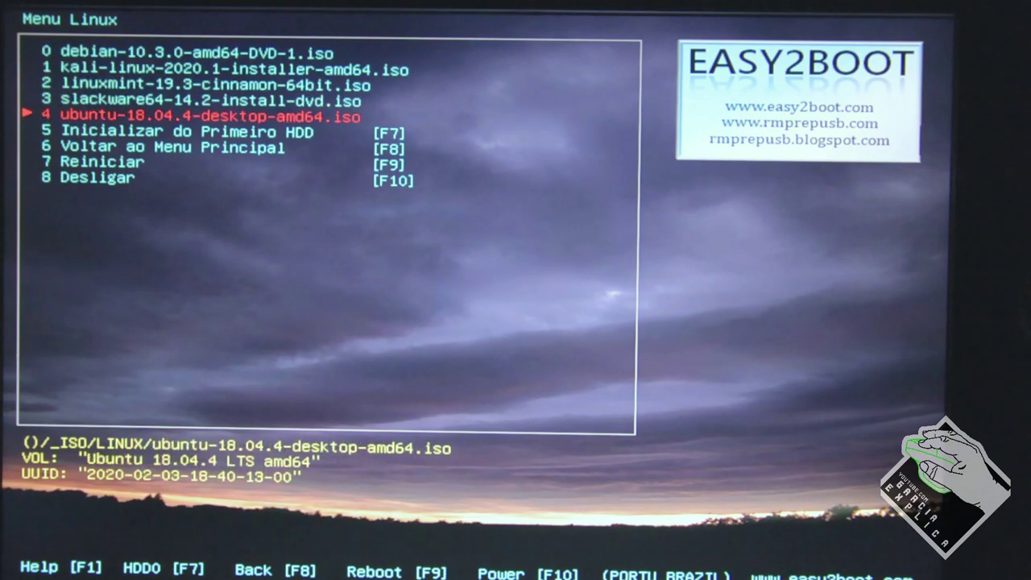
key("Up")
key("Up")
key("Down")
key("Up")
key("Up")
key("Up")
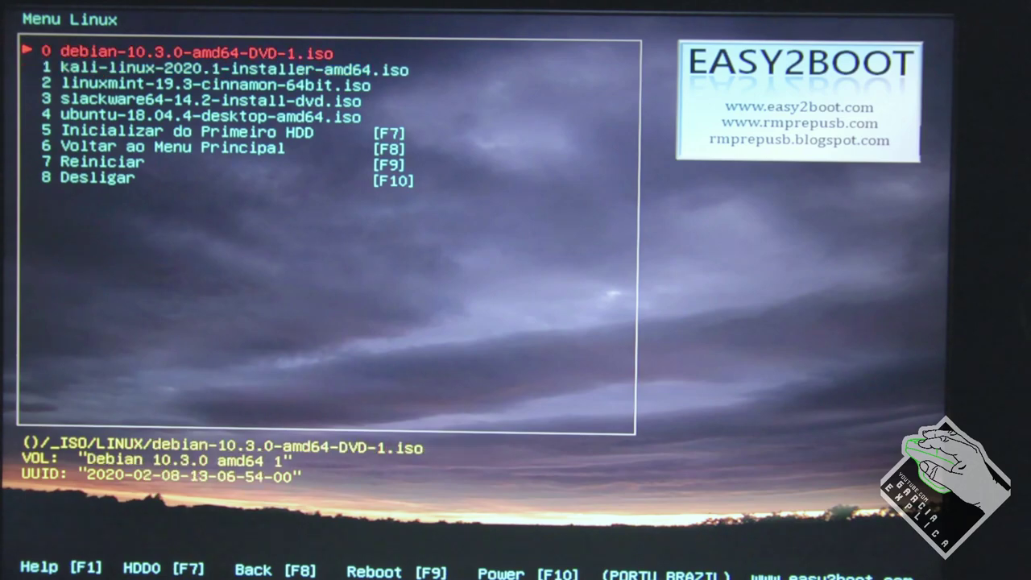
Step: Go back from Menu Linux to the Easy2Boot main menu
key("Down")
key("Down")
key("Down")
key("Down")
key("Down")
key("Down")
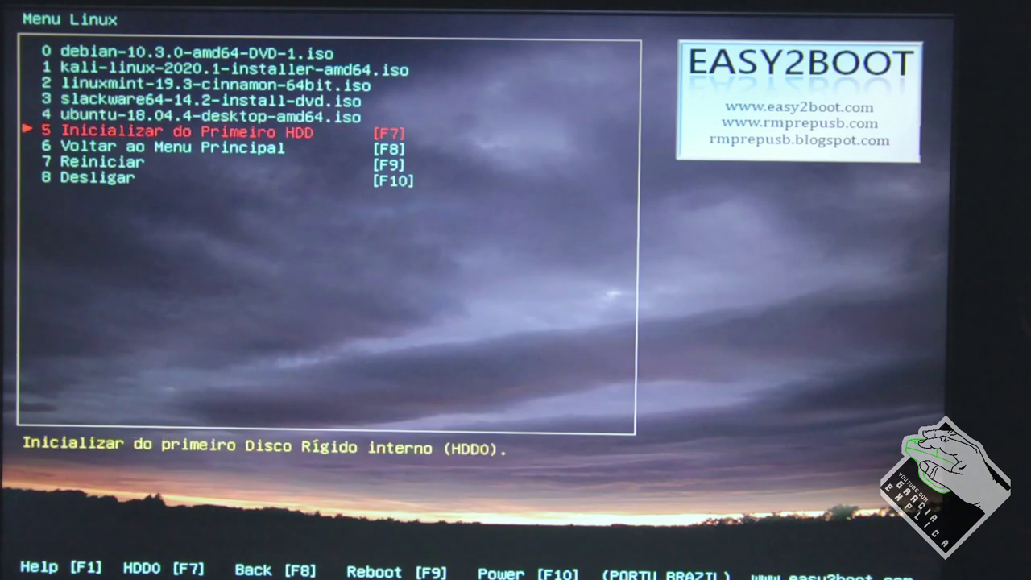
key("Return")
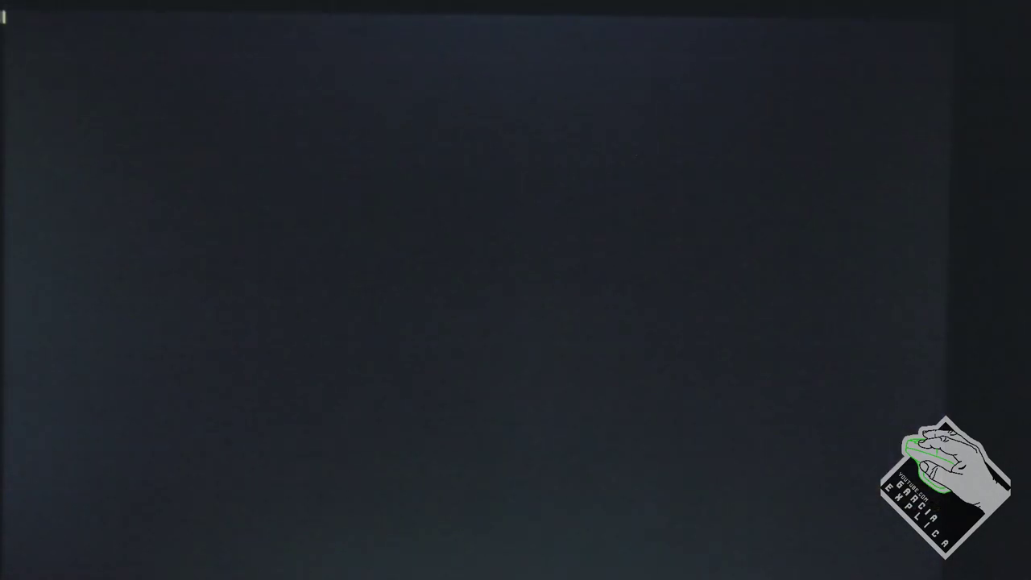
Step: Open Menu INSTALAÇÃO DO WINDOWS from the main menu
key("Down")
key("Down")
key("Down")
key("Down")
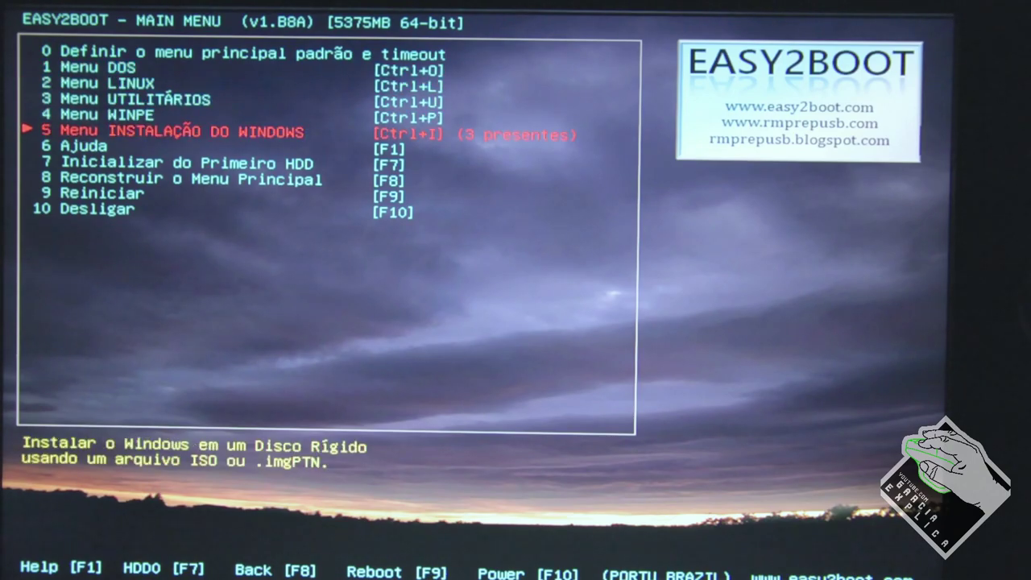
key("Return")
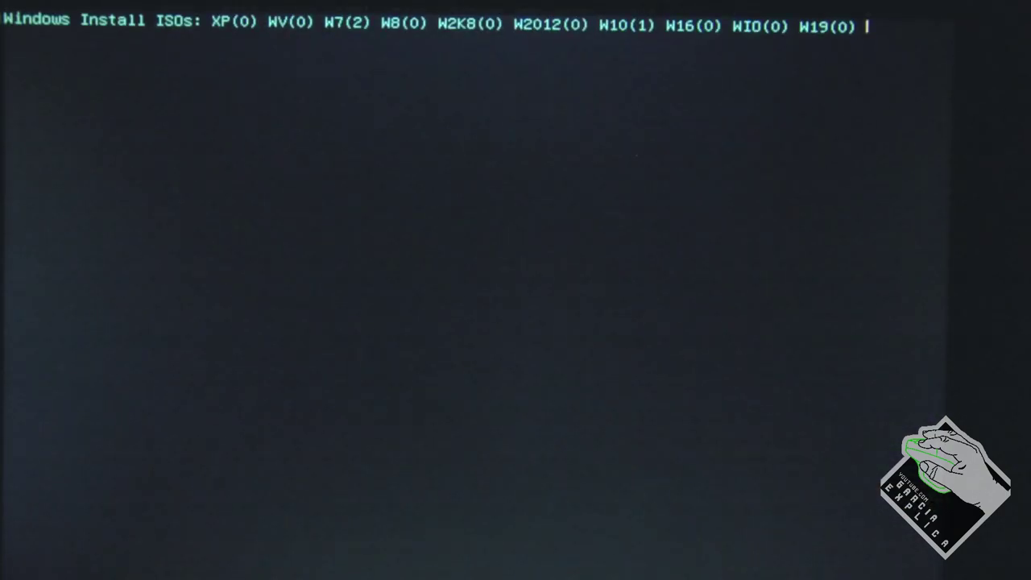
Step: Choose Instalar Windows 10 in the Instalação Windows menu
key("Down")
key("Down")
key("Down")
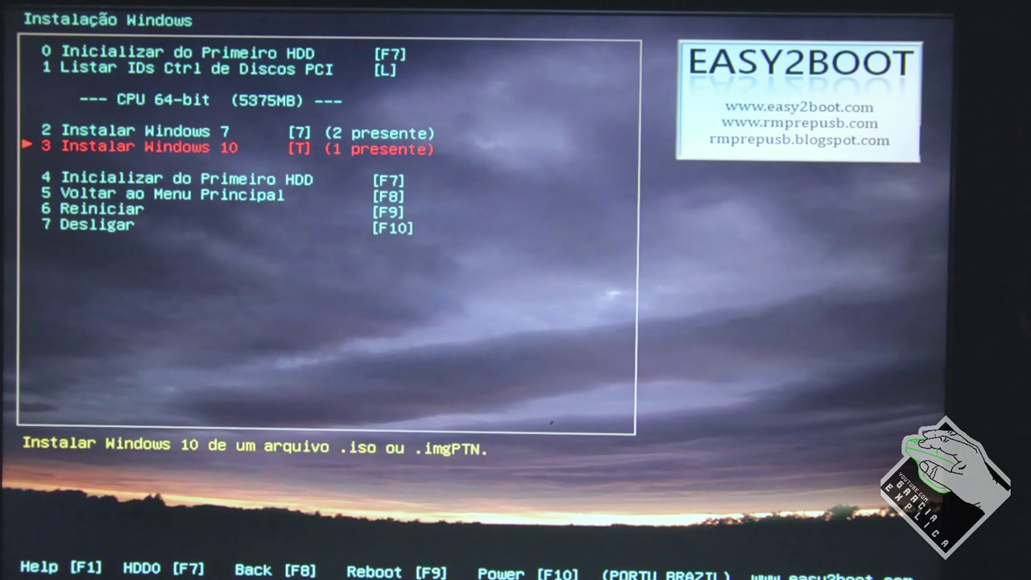
key("Return")
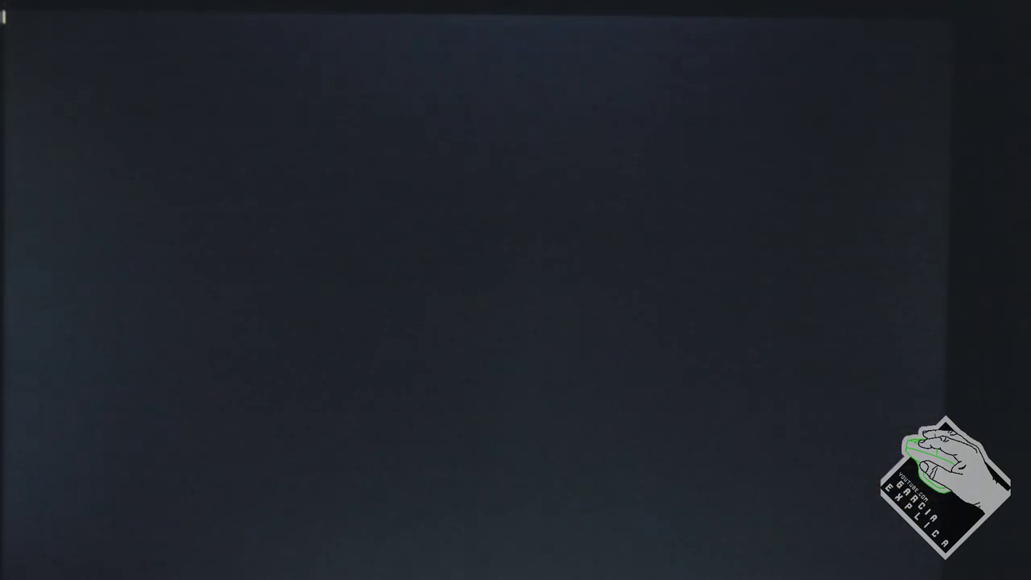